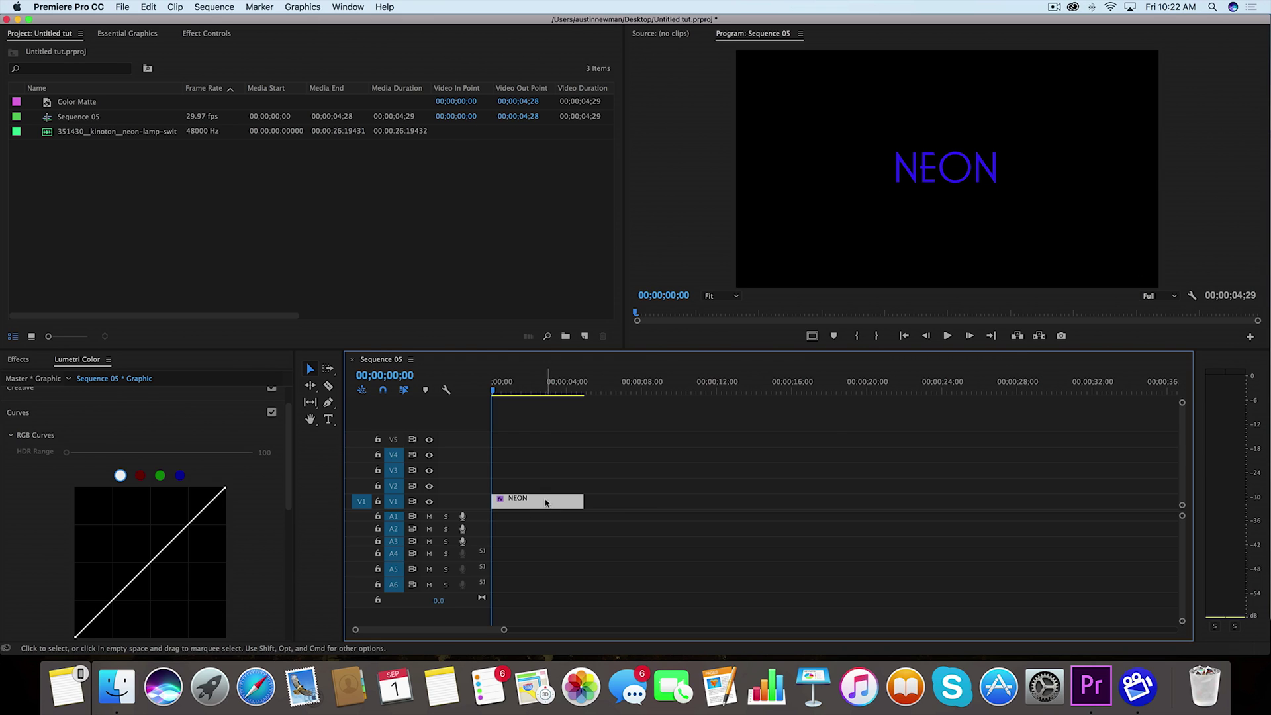
Duplicate the NEON clip up a track and give the V1 copy Fast Blur at Blurriness 100.
drag(538, 505, 543, 476)
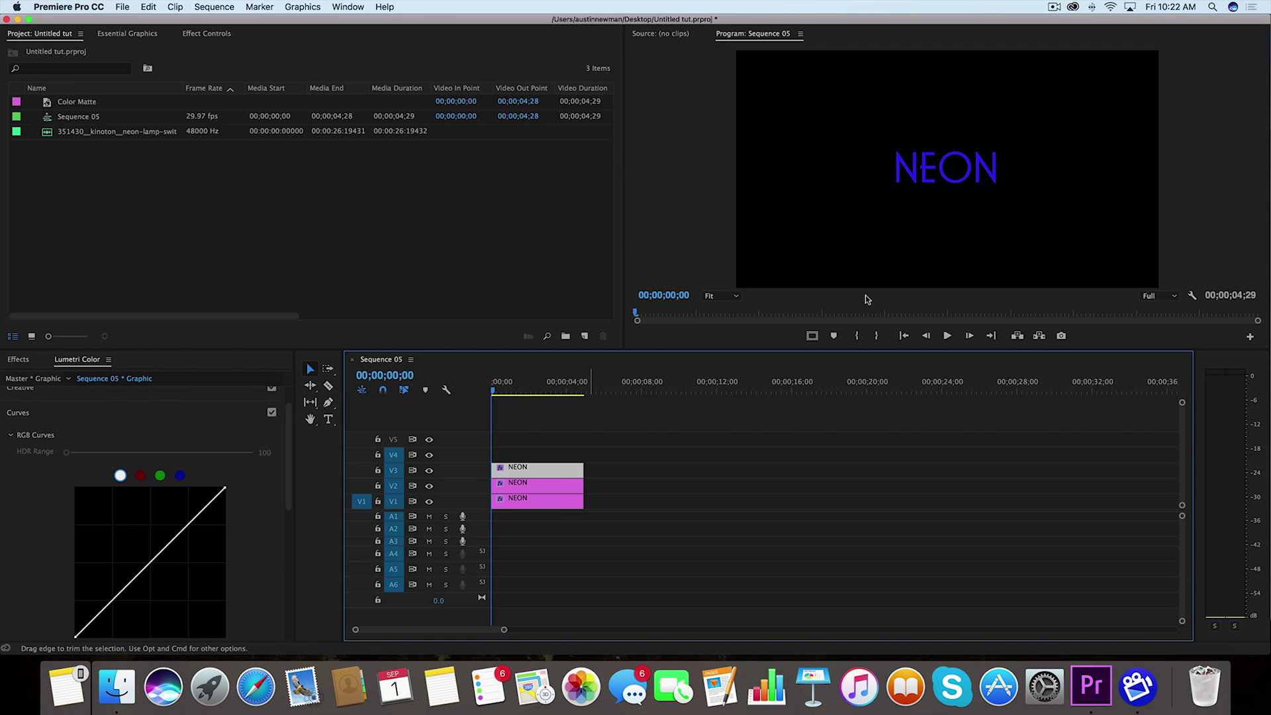
click(547, 506)
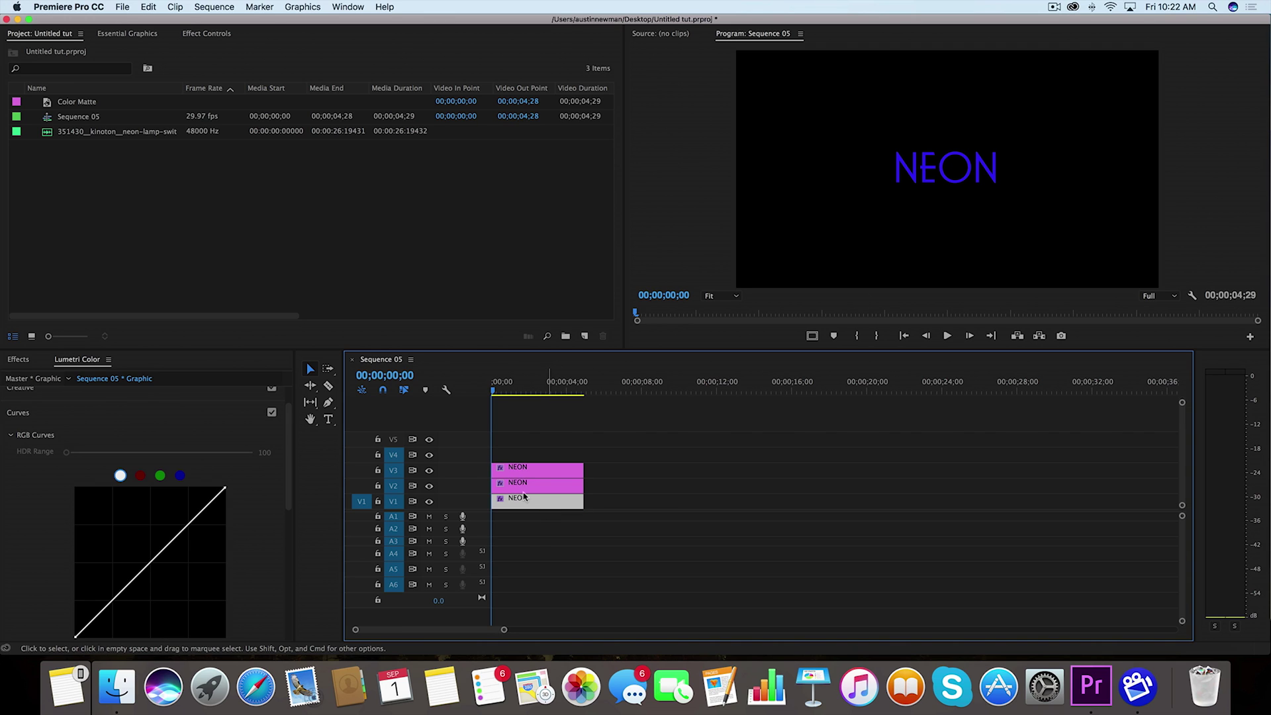
click(18, 361)
click(90, 376)
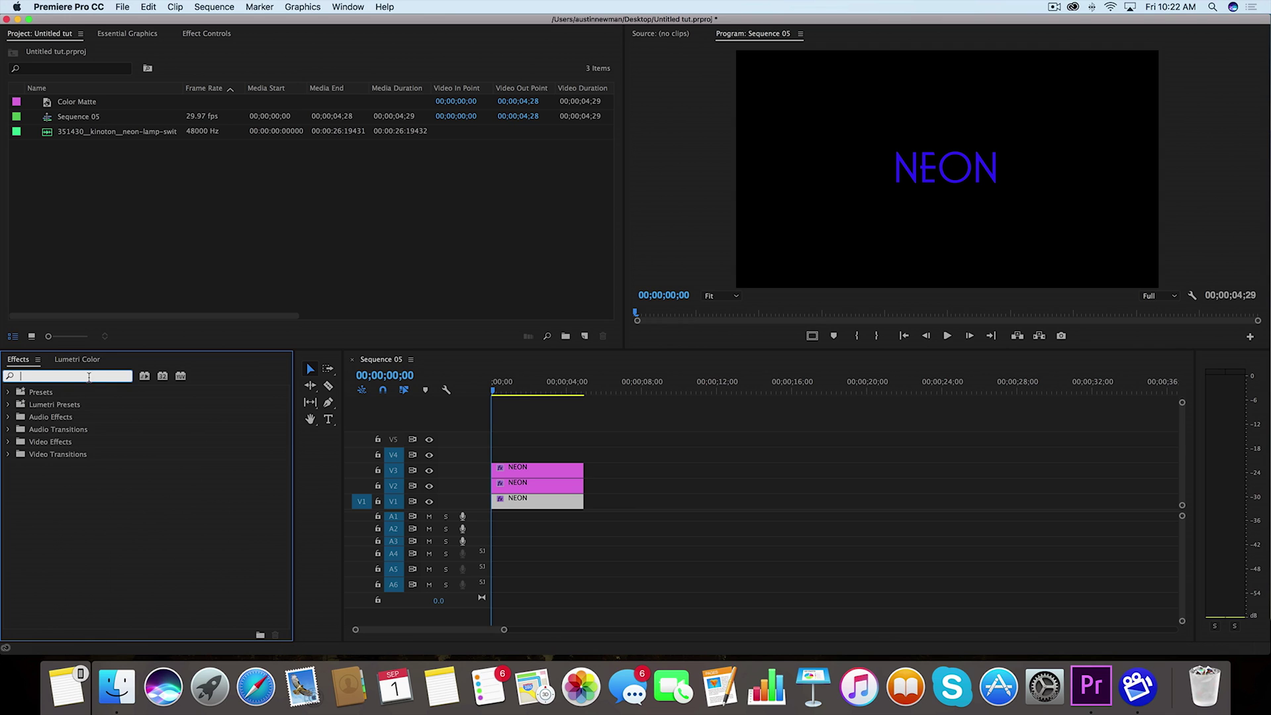
text(fast blu)
drag(60, 466, 530, 505)
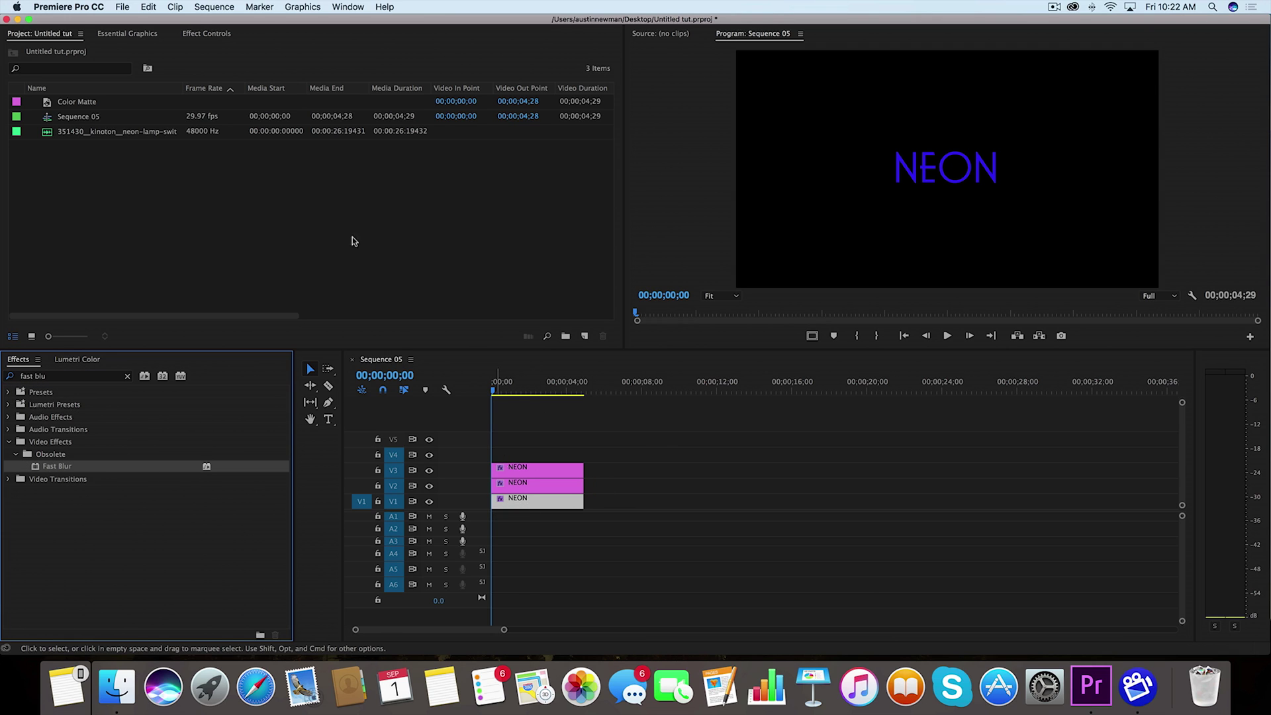
click(206, 33)
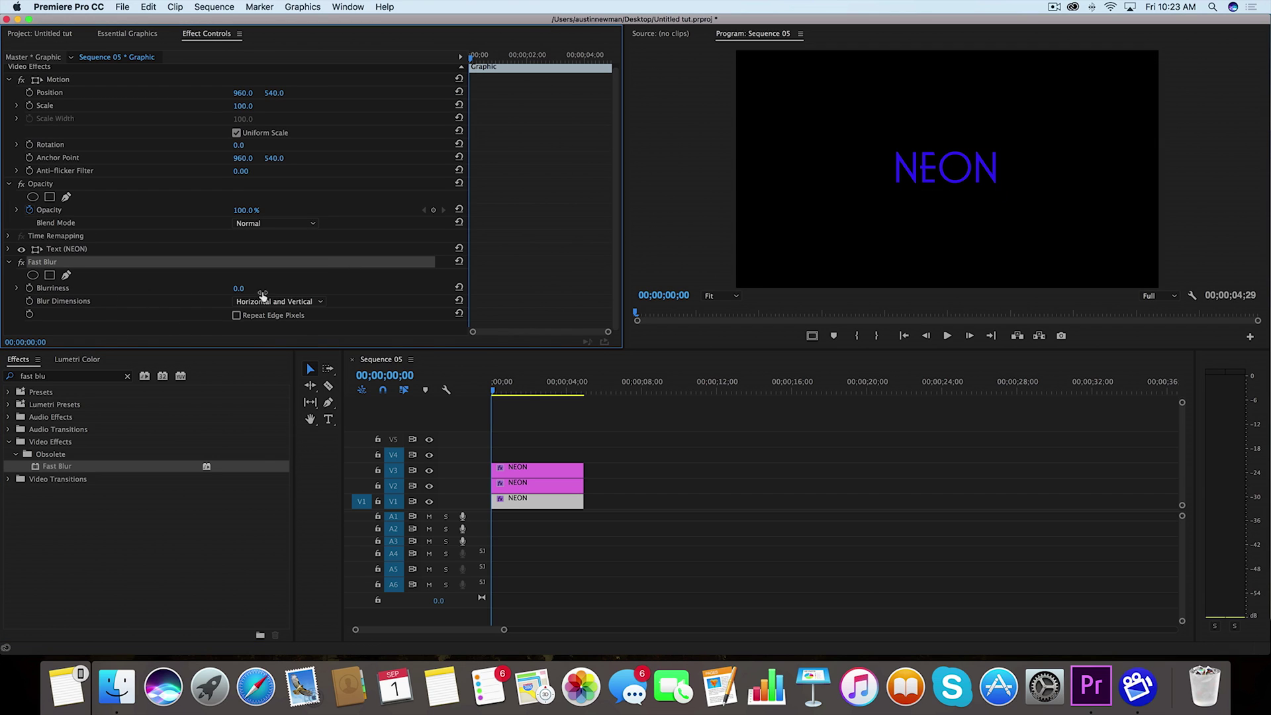
click(238, 288)
text(100)
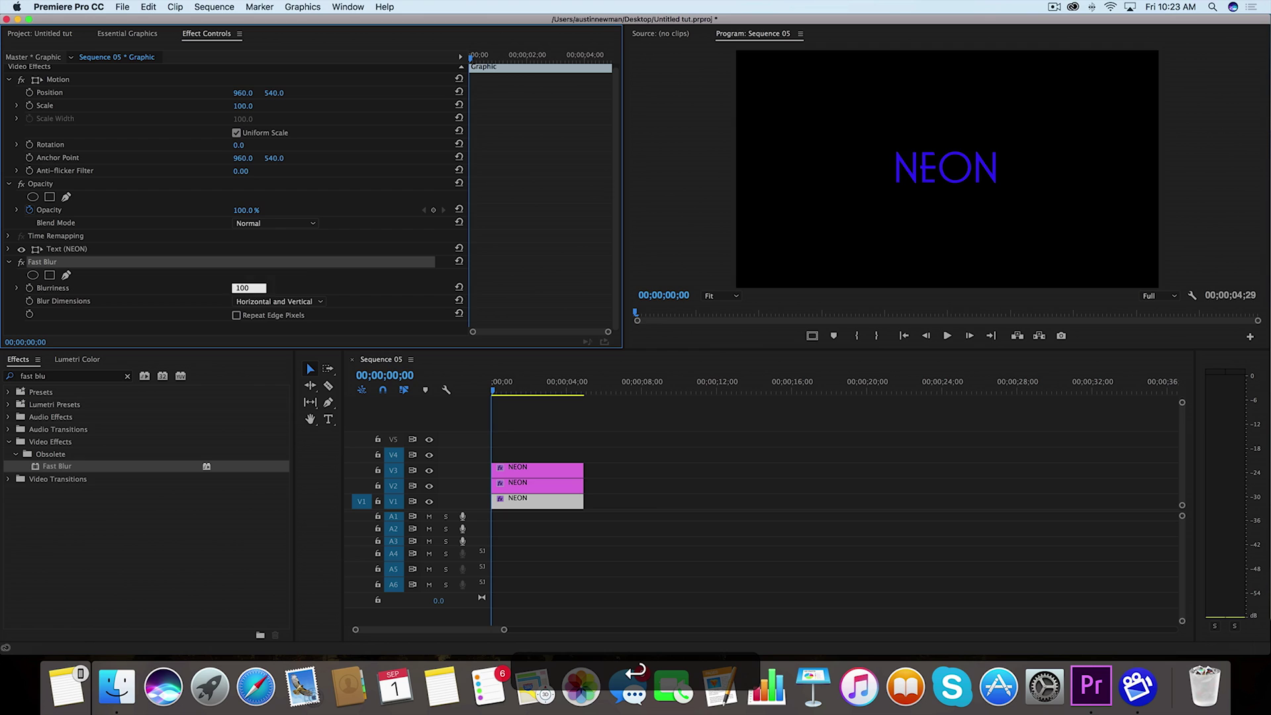
key(Return)
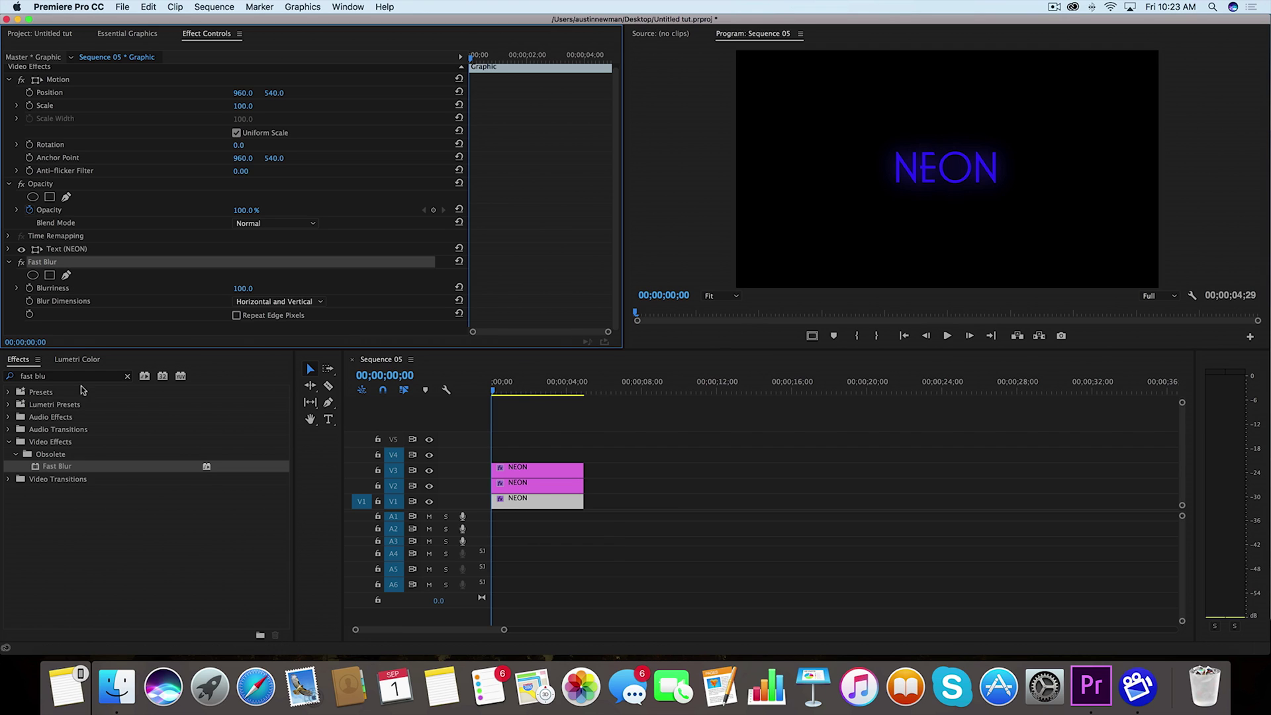
In Lumetri RGB Curves for the V1 NEON clip, pull the blue curve down and raise red.
click(78, 361)
click(25, 416)
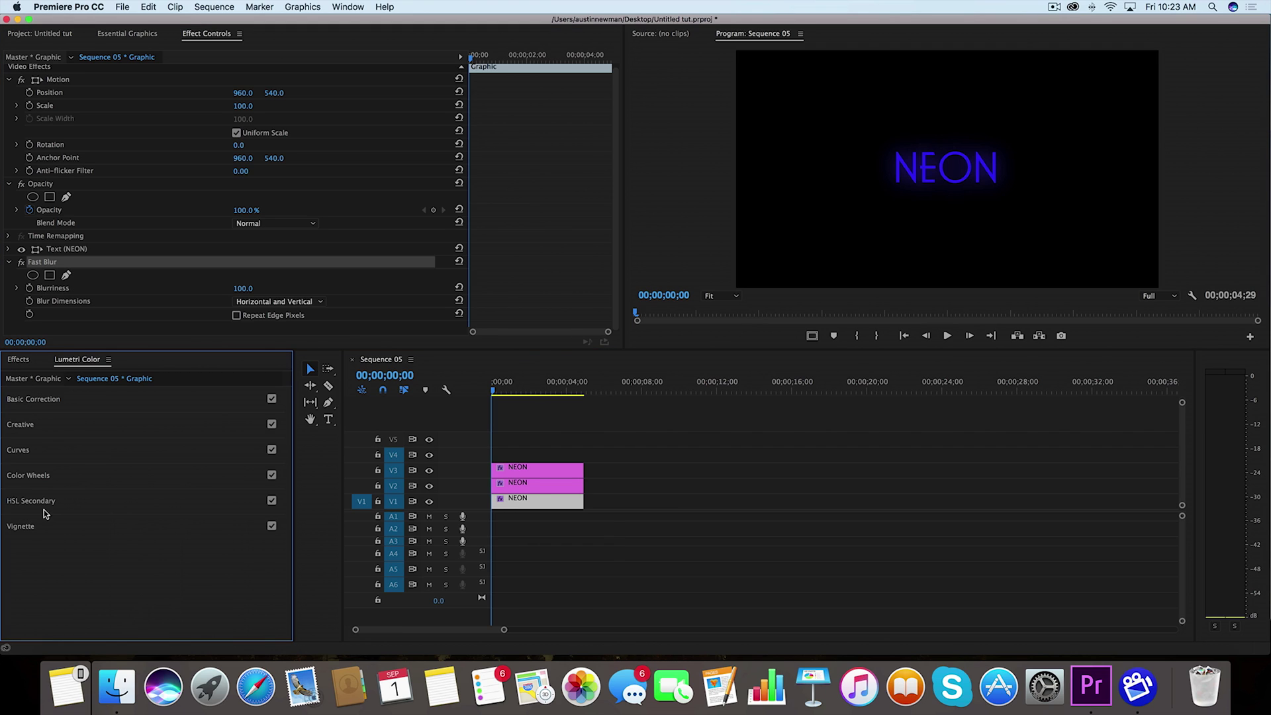
click(30, 450)
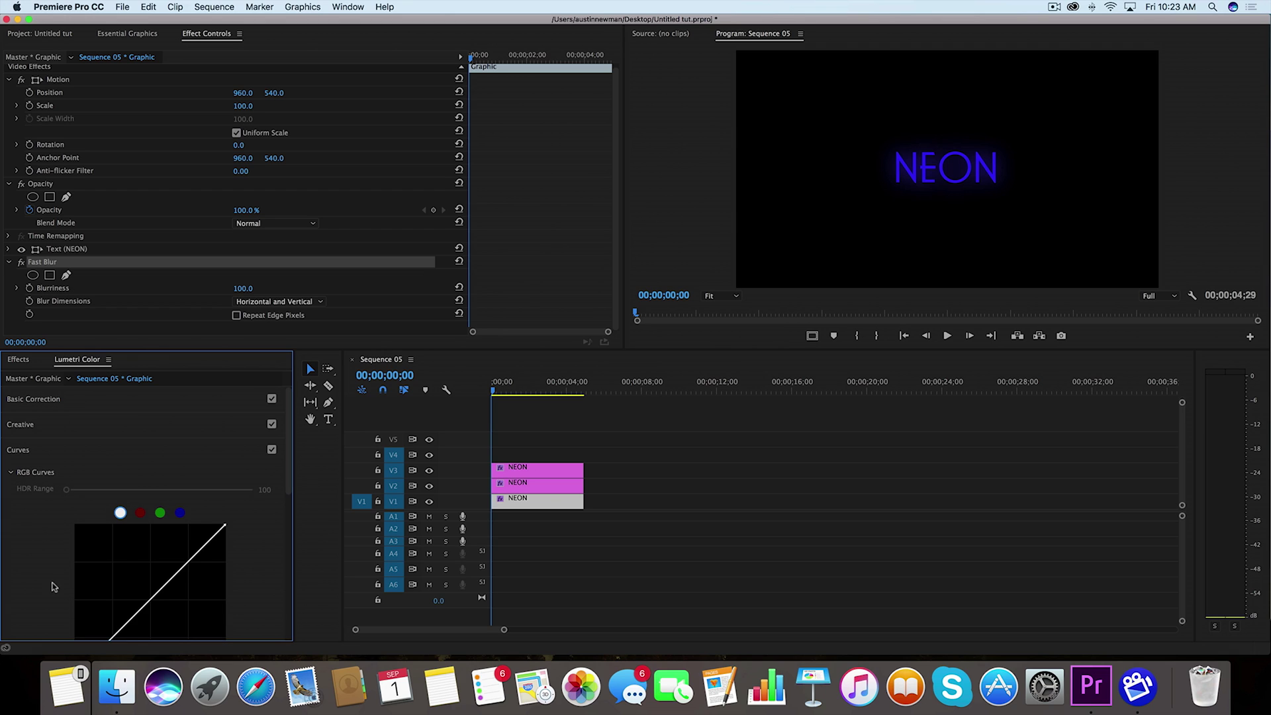
scroll(15, 560, down, 2)
scroll(15, 560, down, 2)
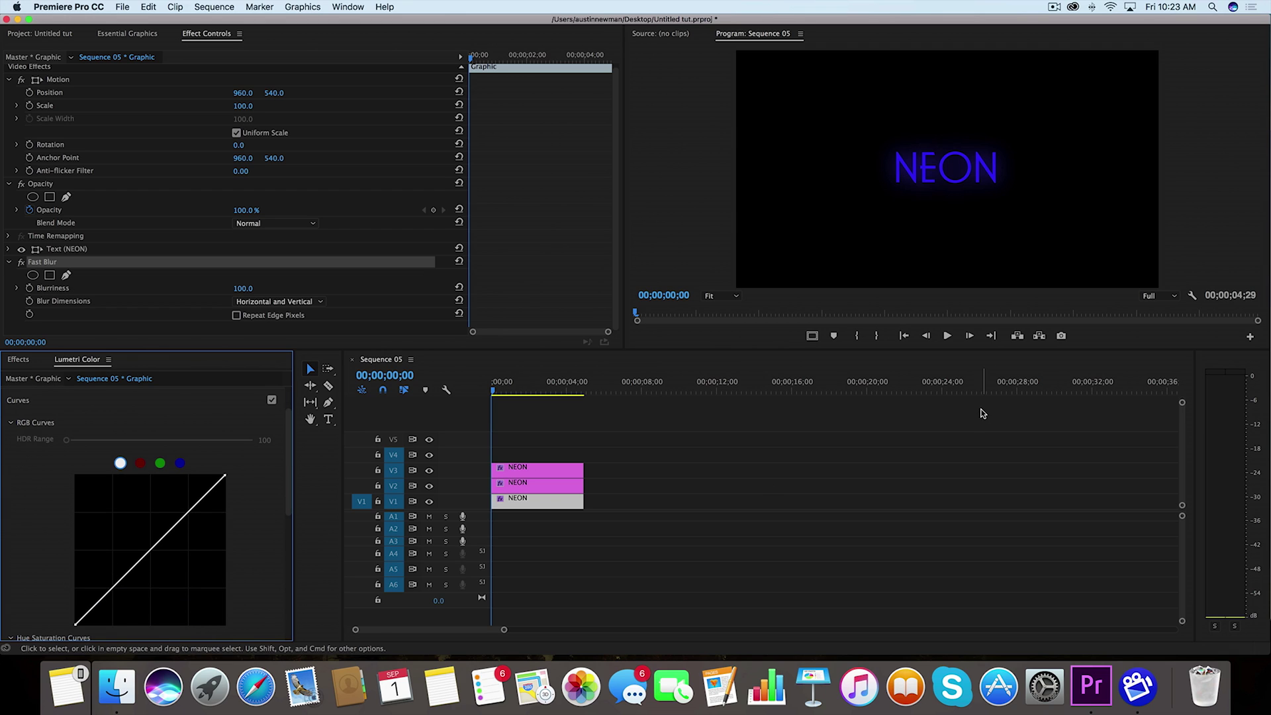
click(181, 464)
drag(156, 546, 163, 560)
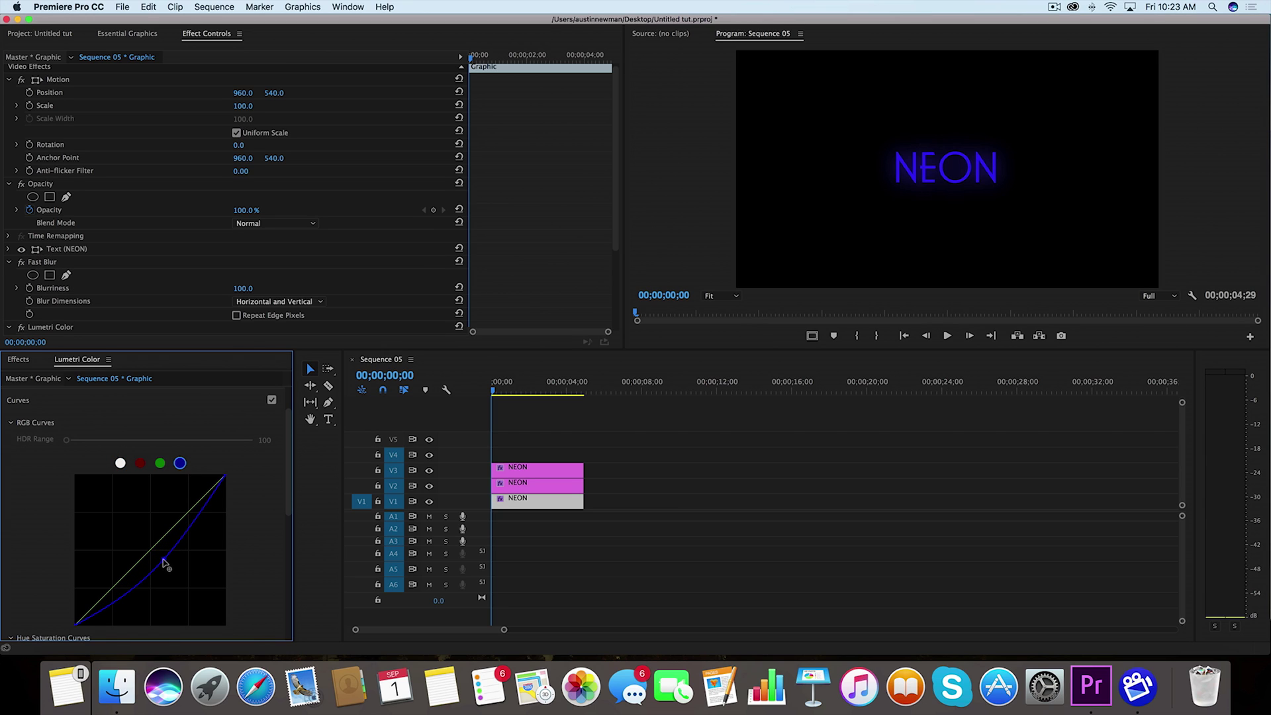
click(140, 463)
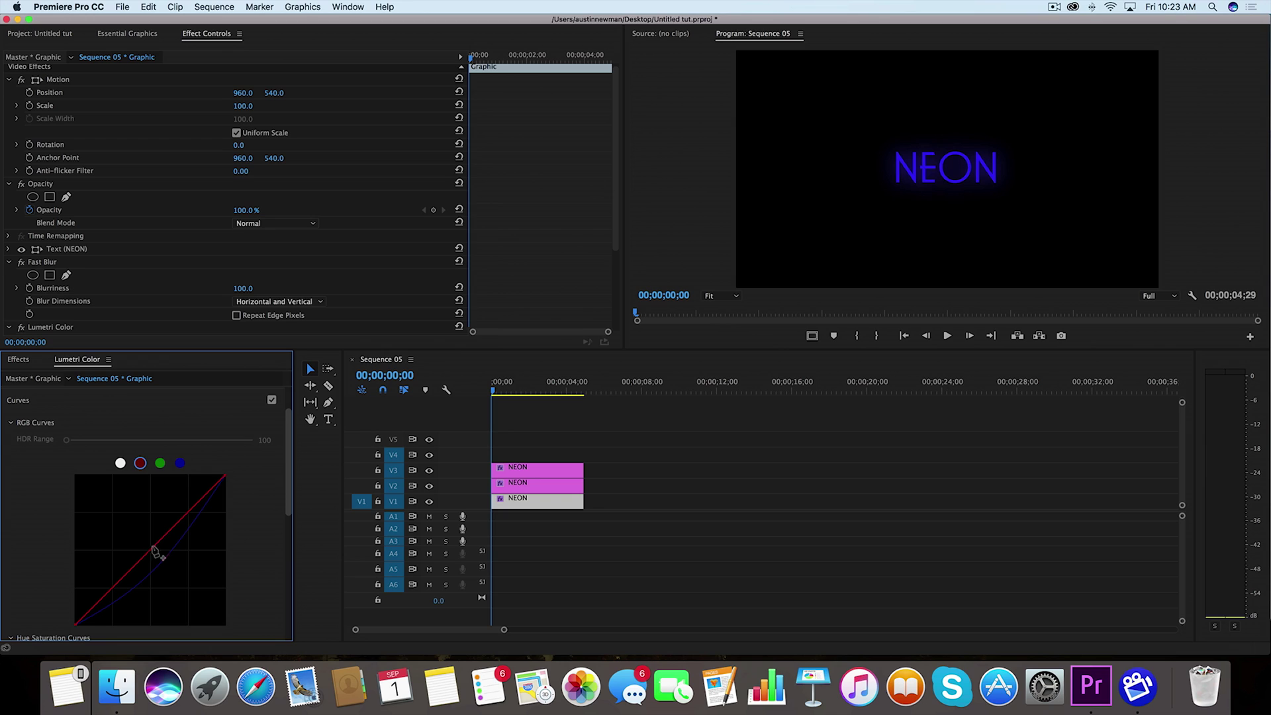
drag(155, 550, 125, 526)
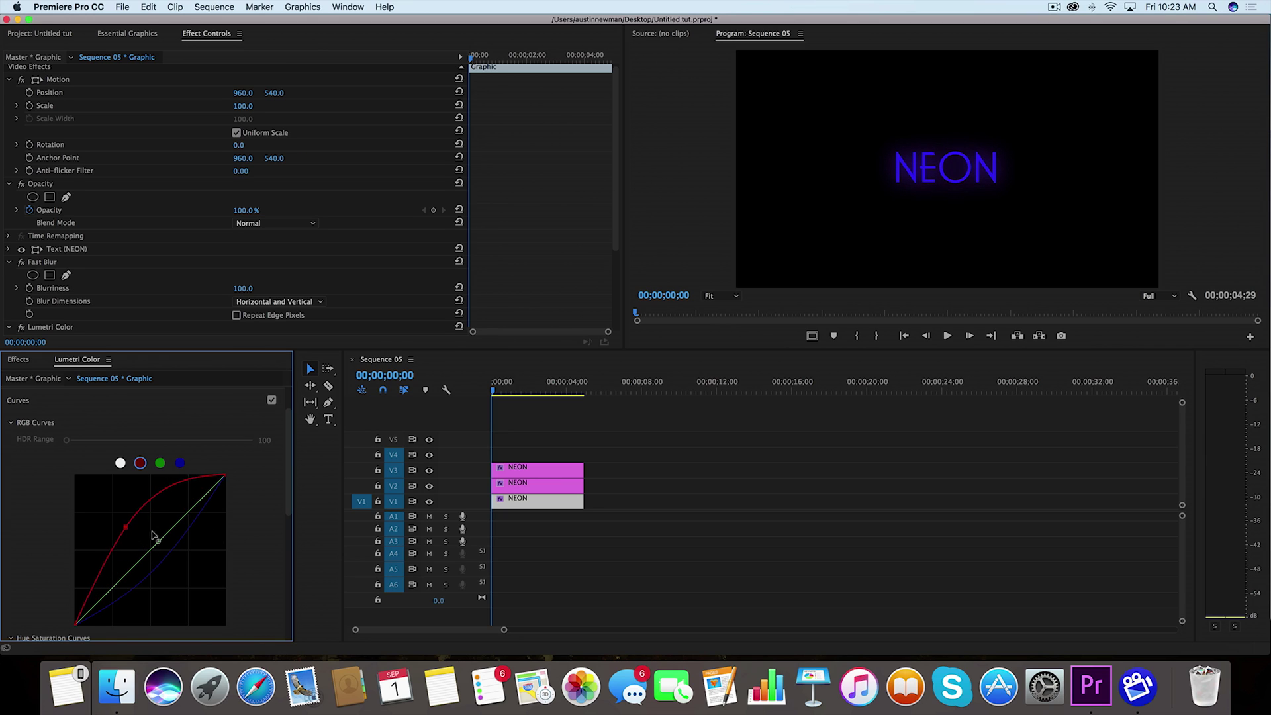
Apply Fast Blur to the V2 NEON clip with Blurriness 50.
click(570, 484)
click(18, 361)
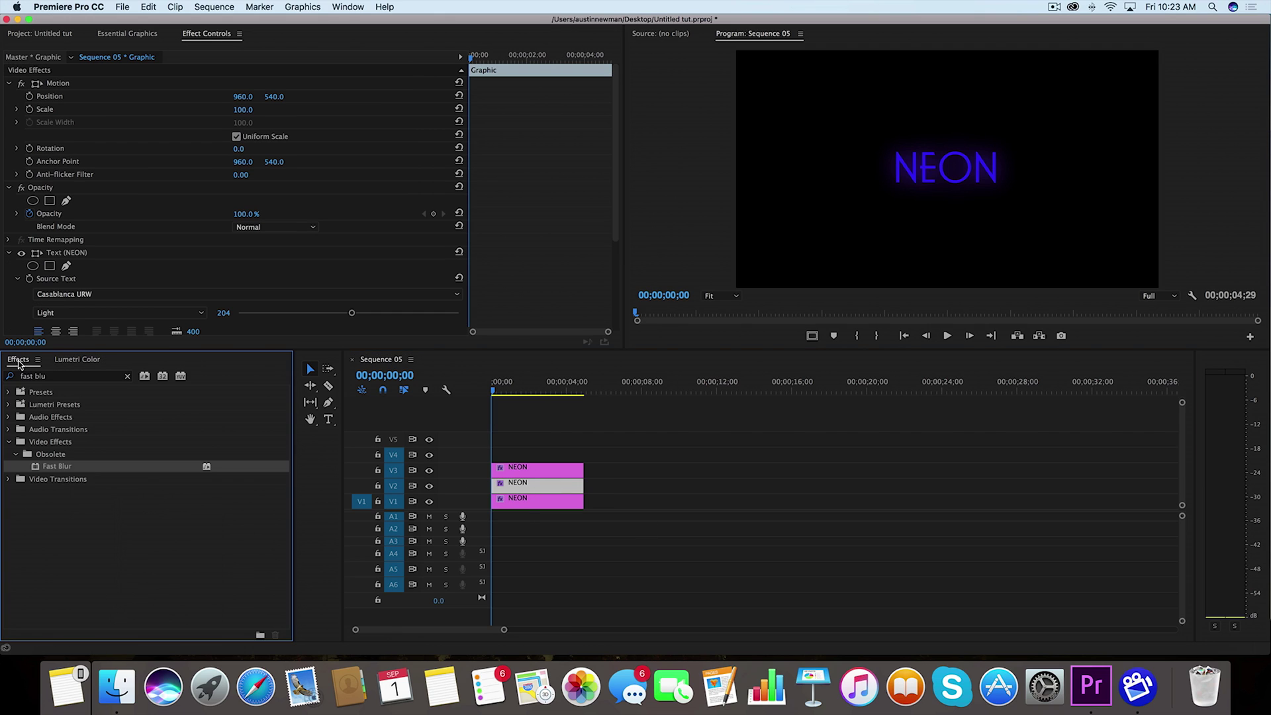
drag(37, 467, 510, 485)
click(8, 255)
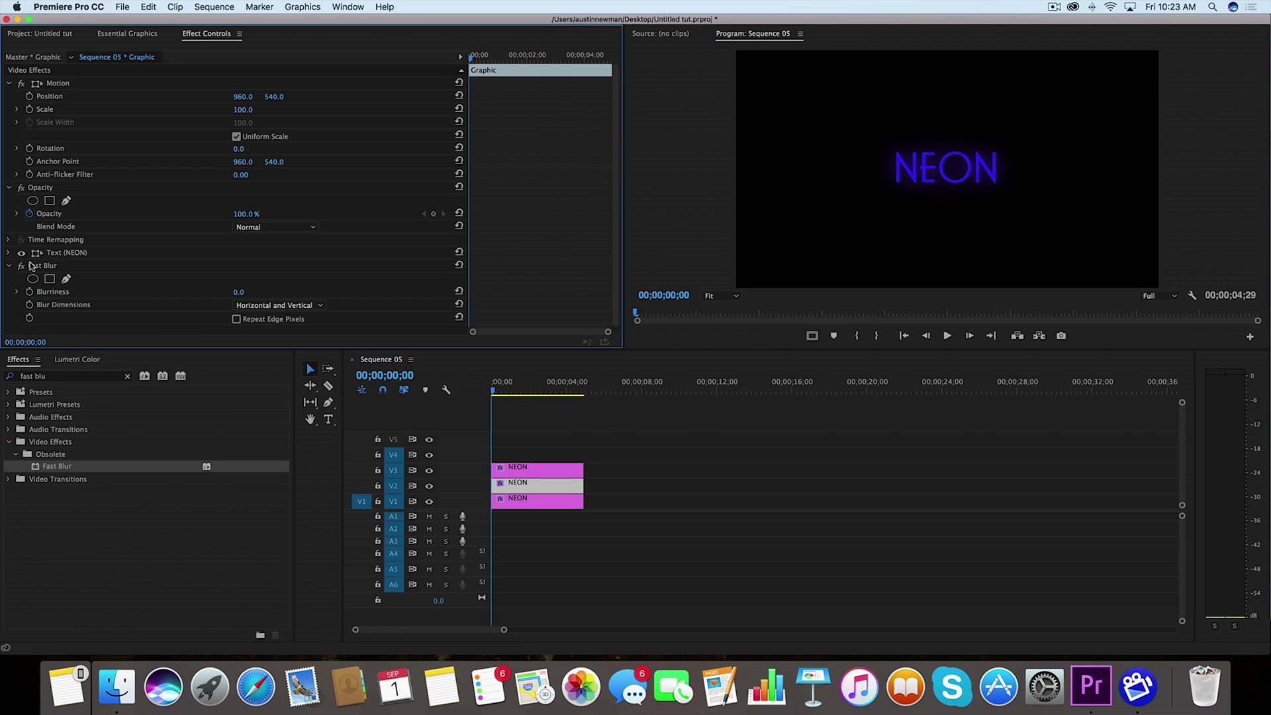
click(245, 291)
text(50)
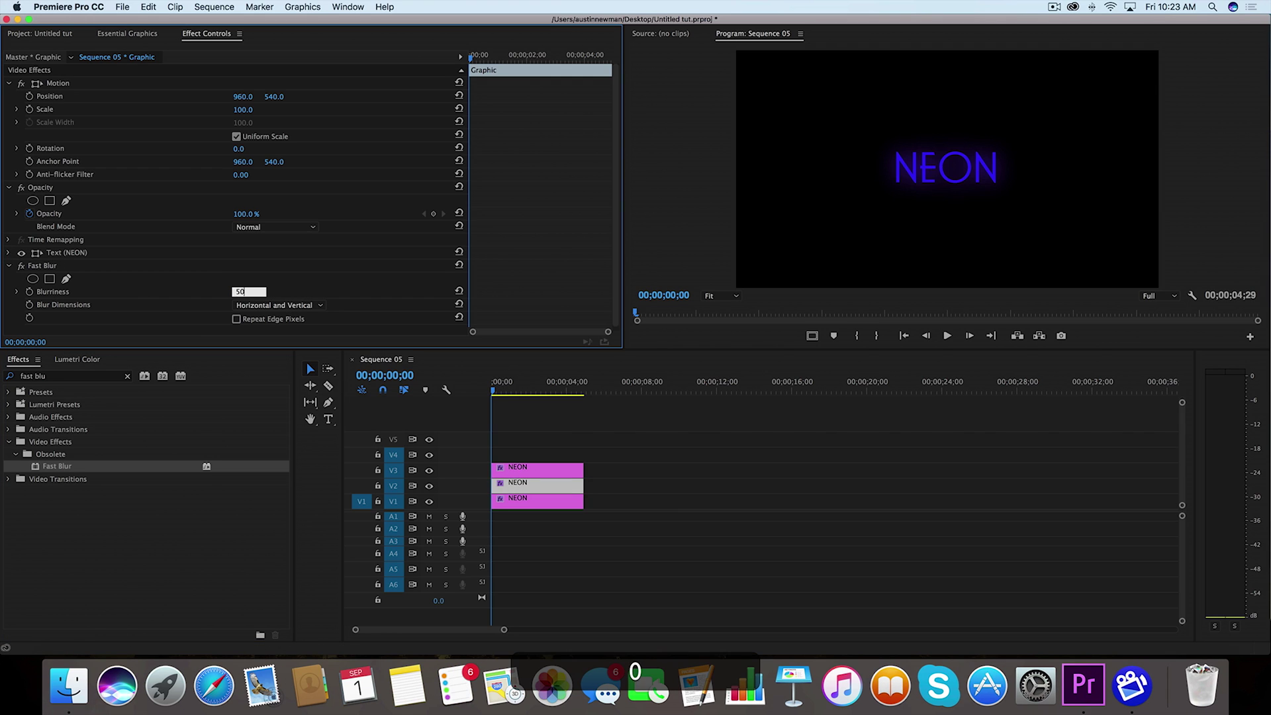
key(Return)
Raise the master RGB curve of the V3 NEON clip in Lumetri Color, then preview.
click(533, 473)
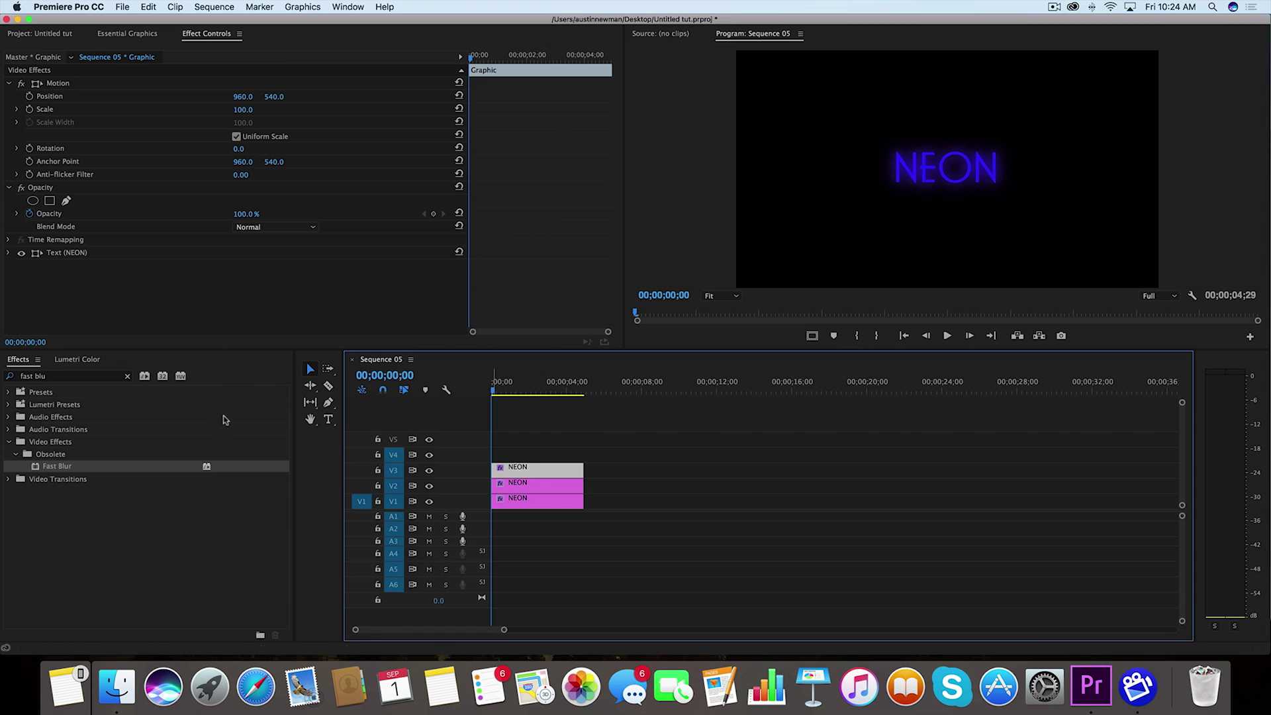
click(80, 359)
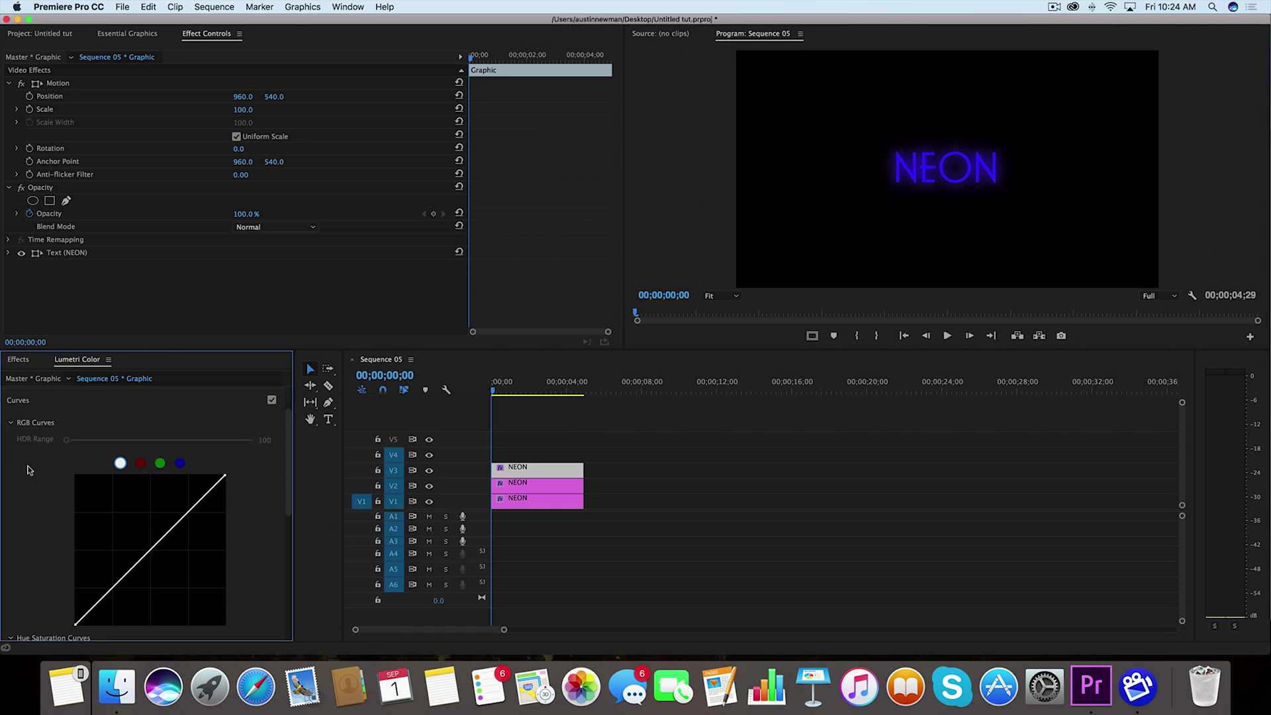
click(24, 401)
click(35, 451)
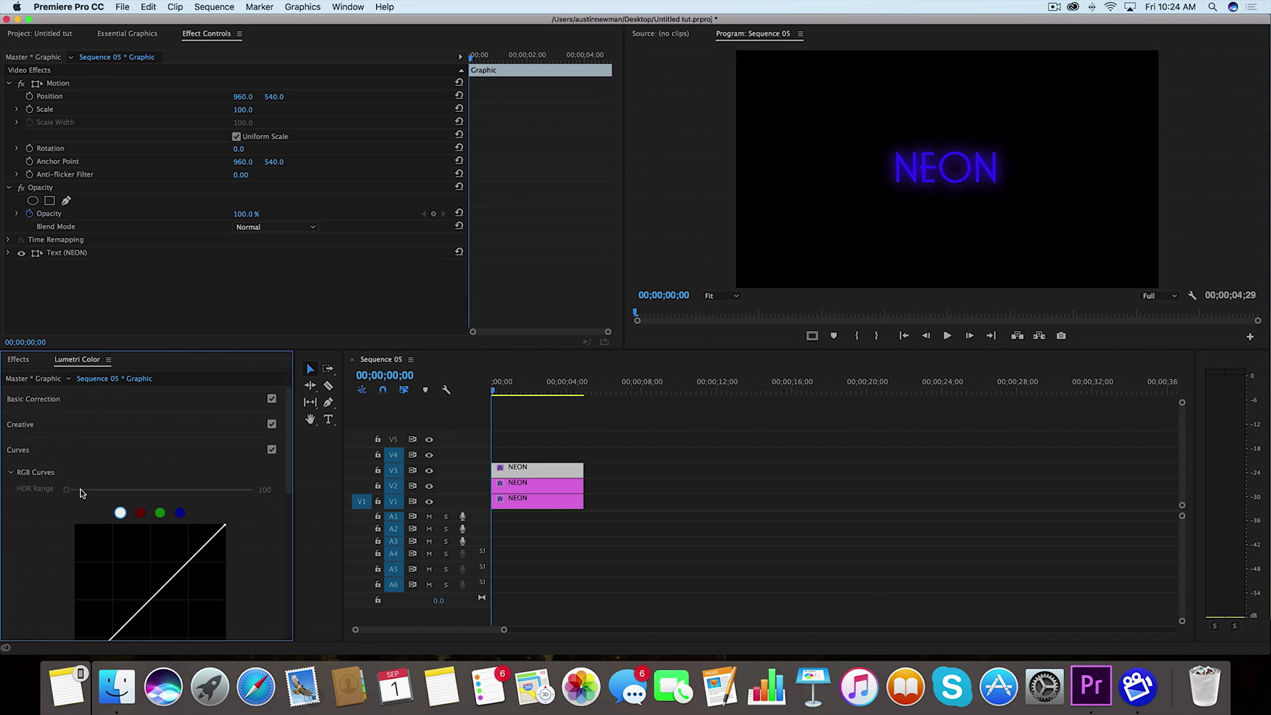
scroll(33, 556, down, 1)
click(119, 489)
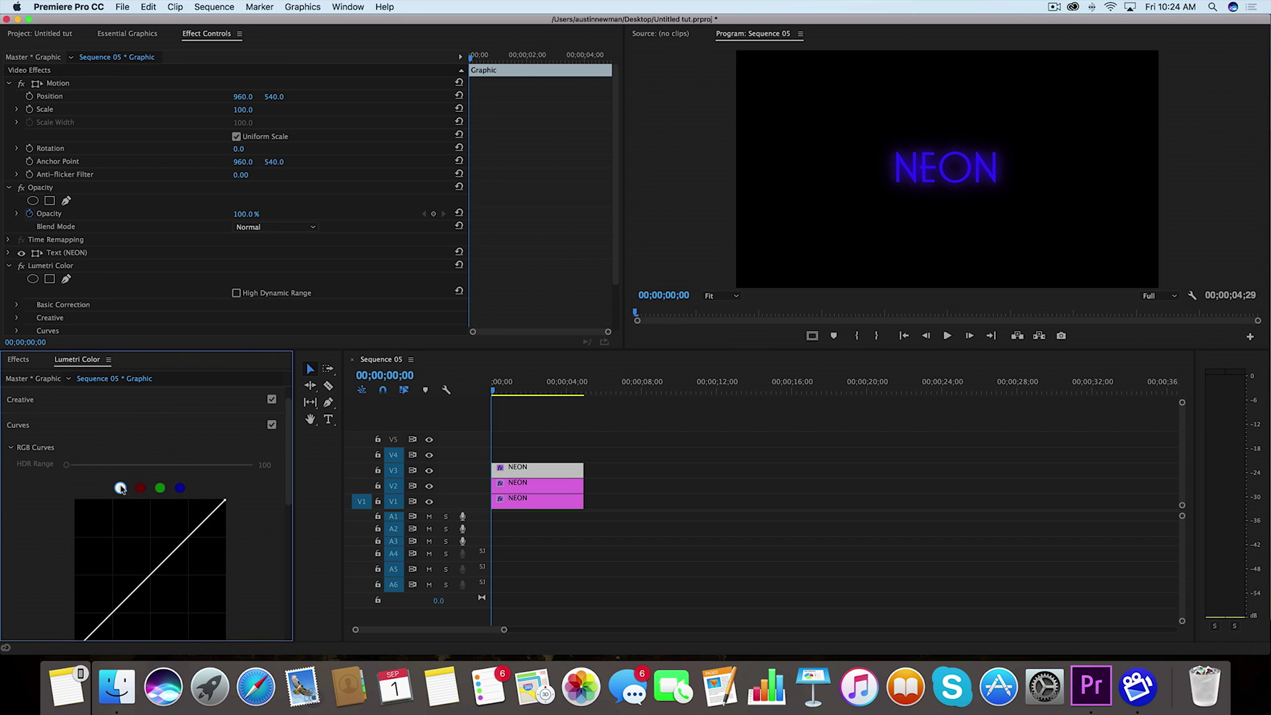
scroll(34, 542, down, 1)
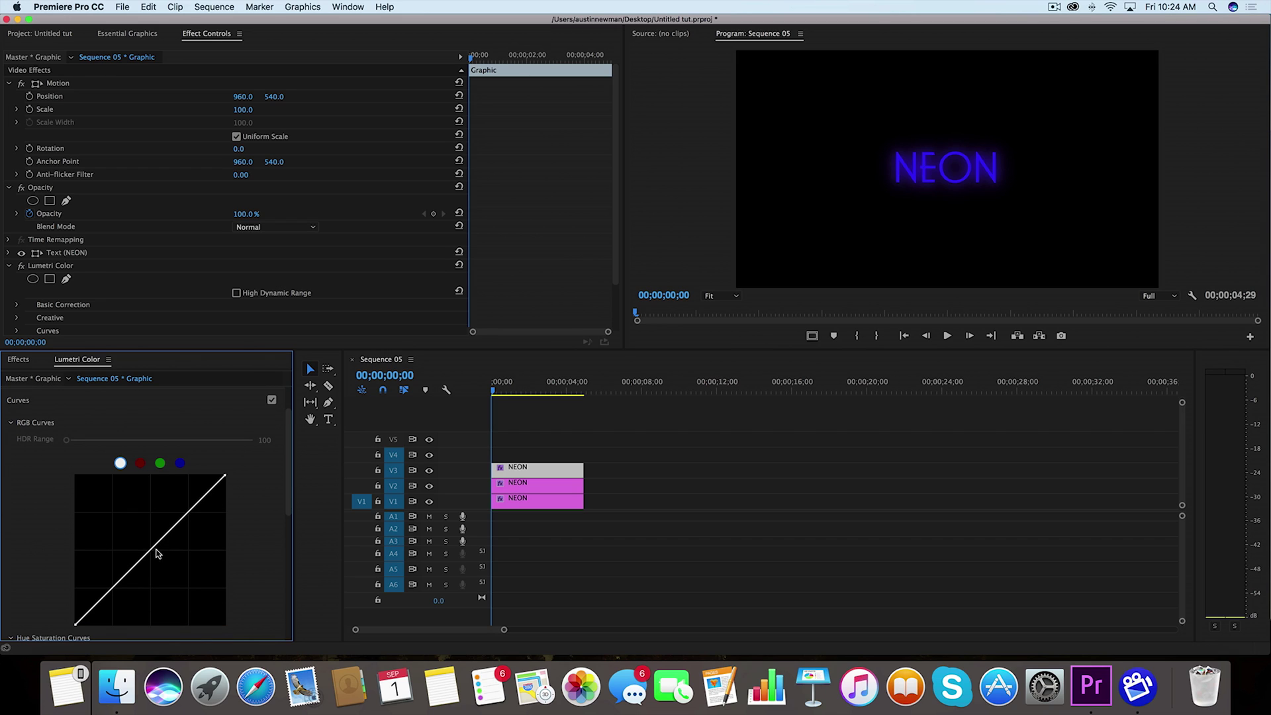
click(122, 533)
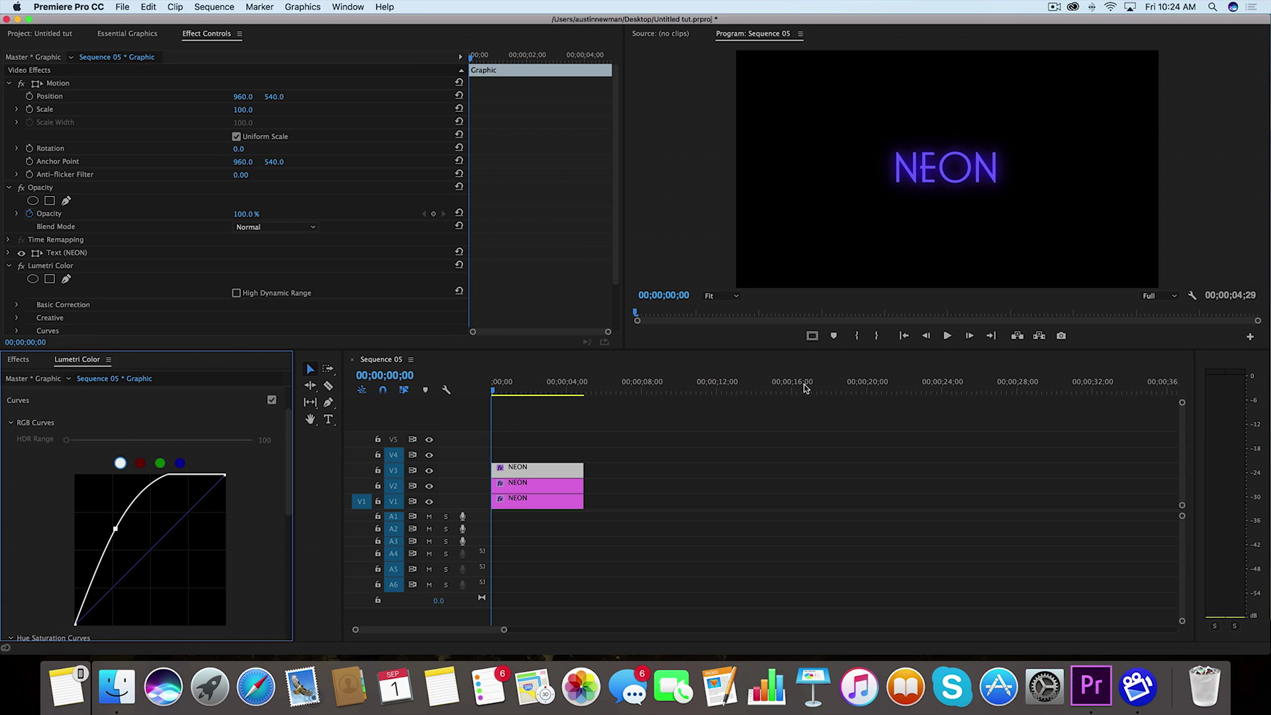
key(space)
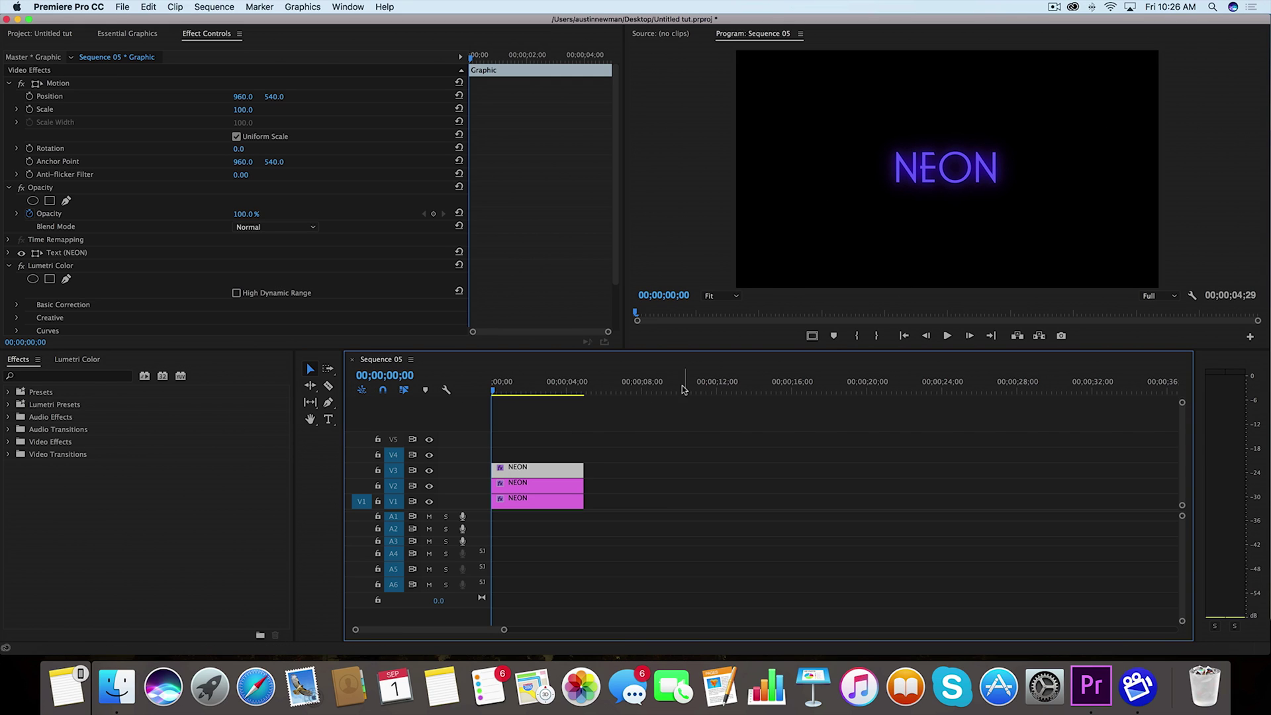
Trim the V2 and V1 NEON clips to start at 00;00;00;16, zooming in on the timeline.
key(=)
key(=)
key(=)
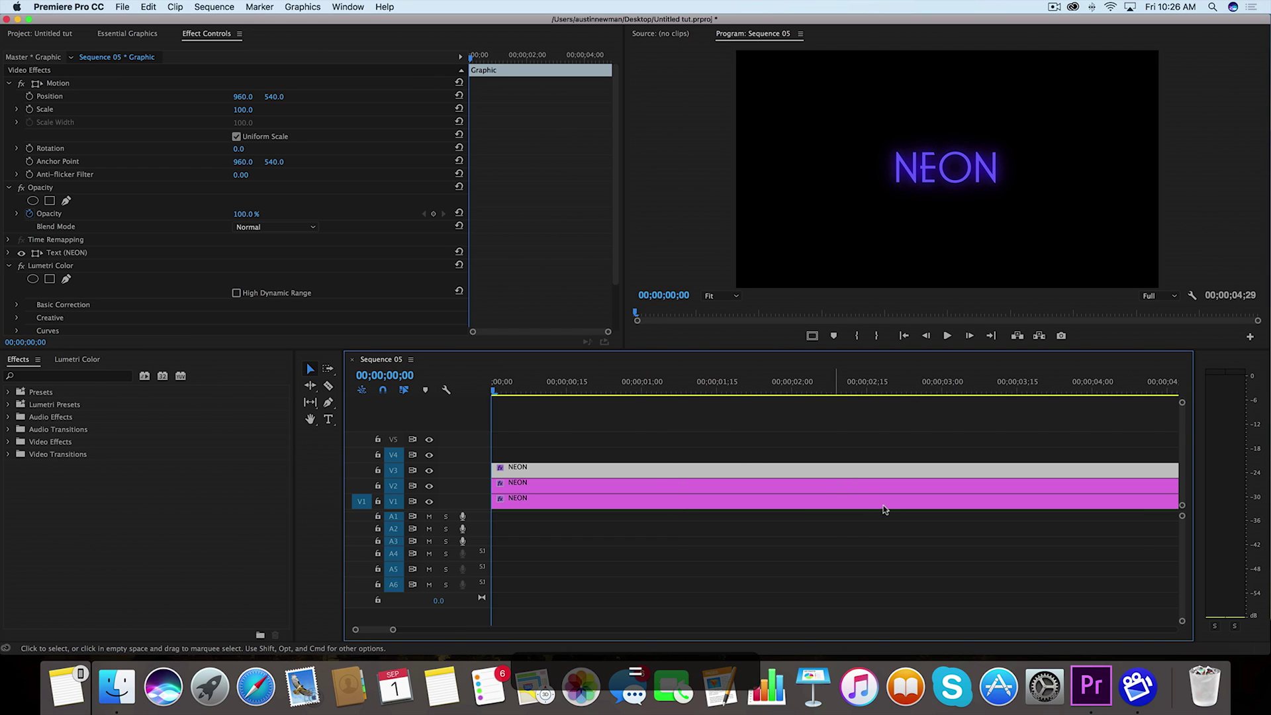
drag(502, 392, 573, 393)
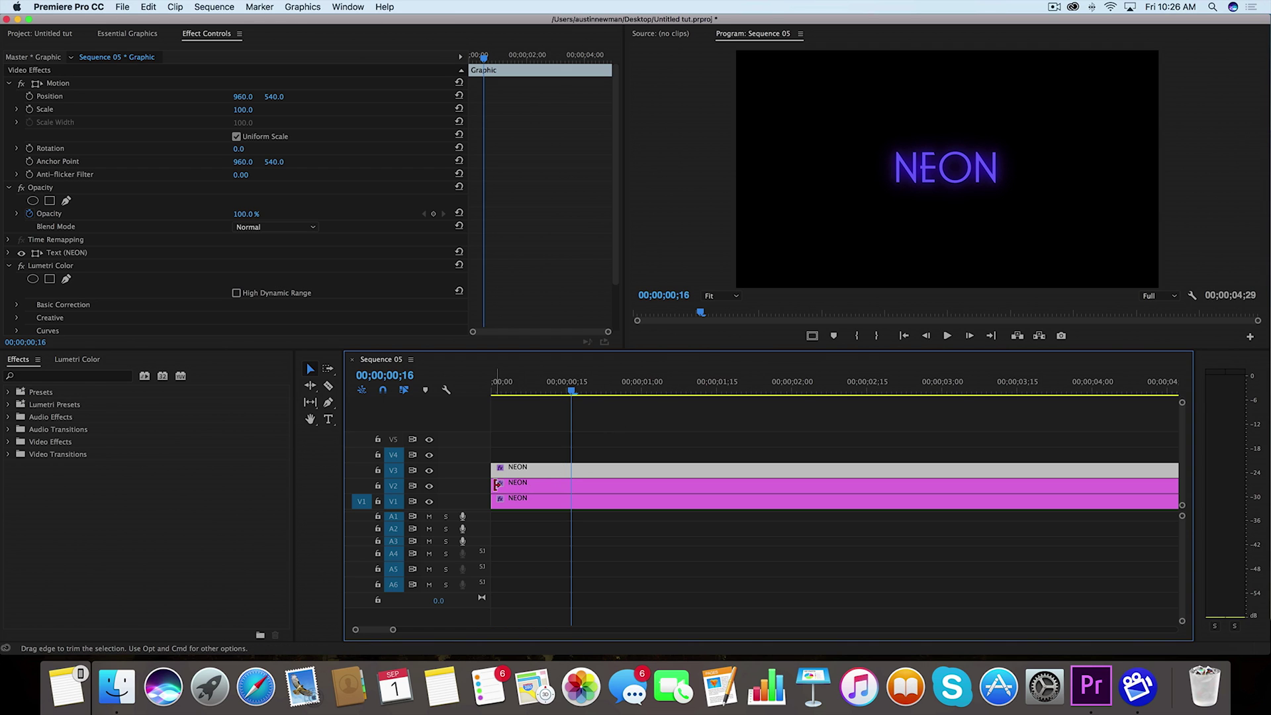
drag(492, 485, 572, 485)
drag(493, 501, 573, 503)
key(equal)
key(equal)
key(equal)
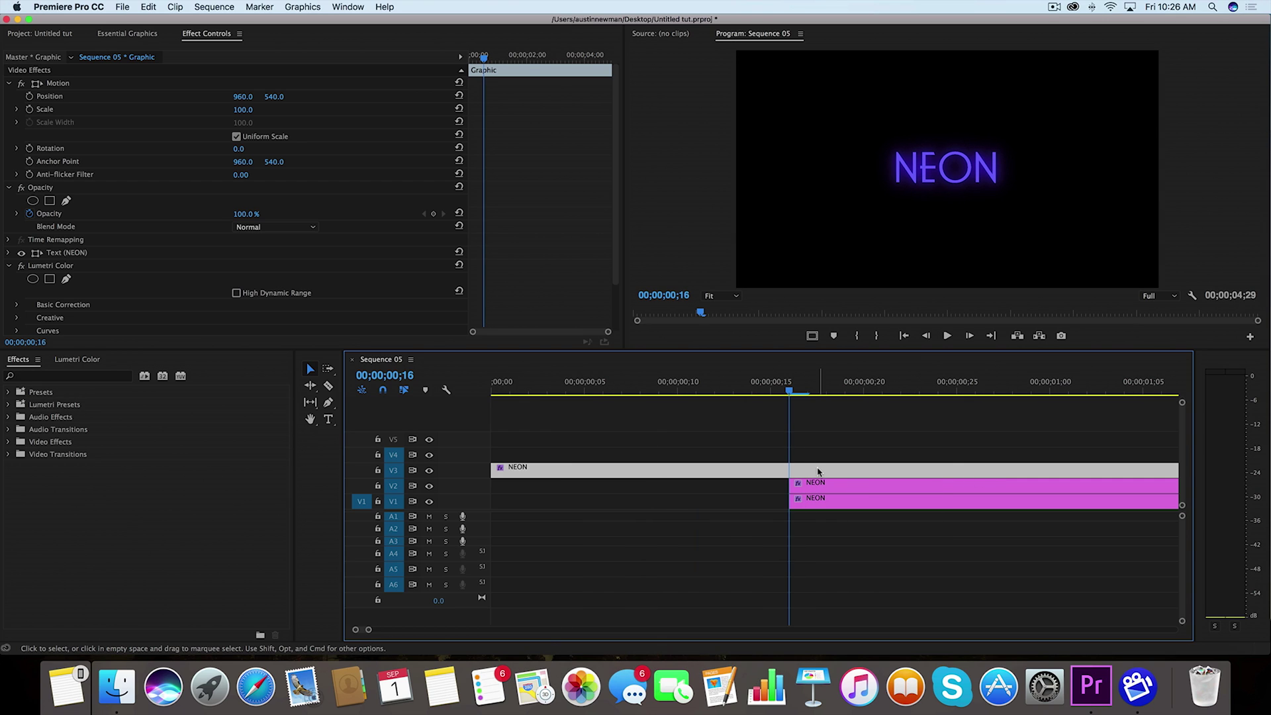
key(Right)
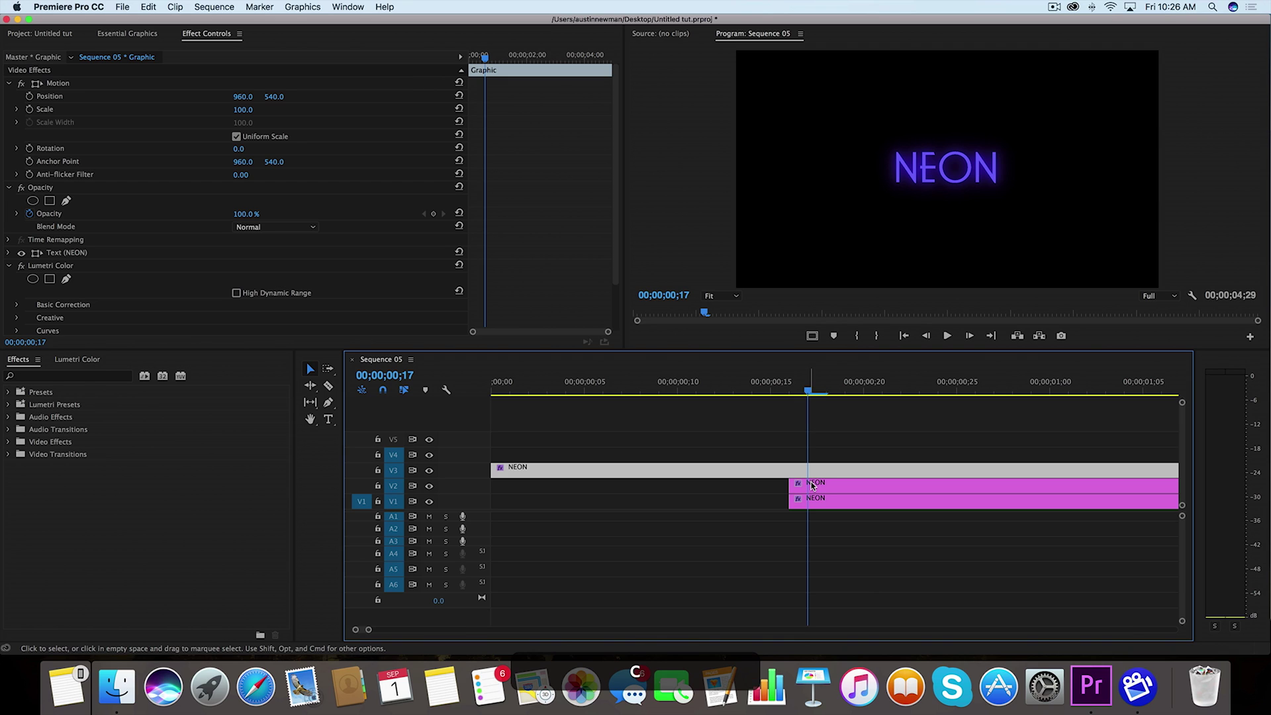
Razor the lower NEON clips at frames 17, 19, 22, 23 and 25.
key(c)
click(808, 485)
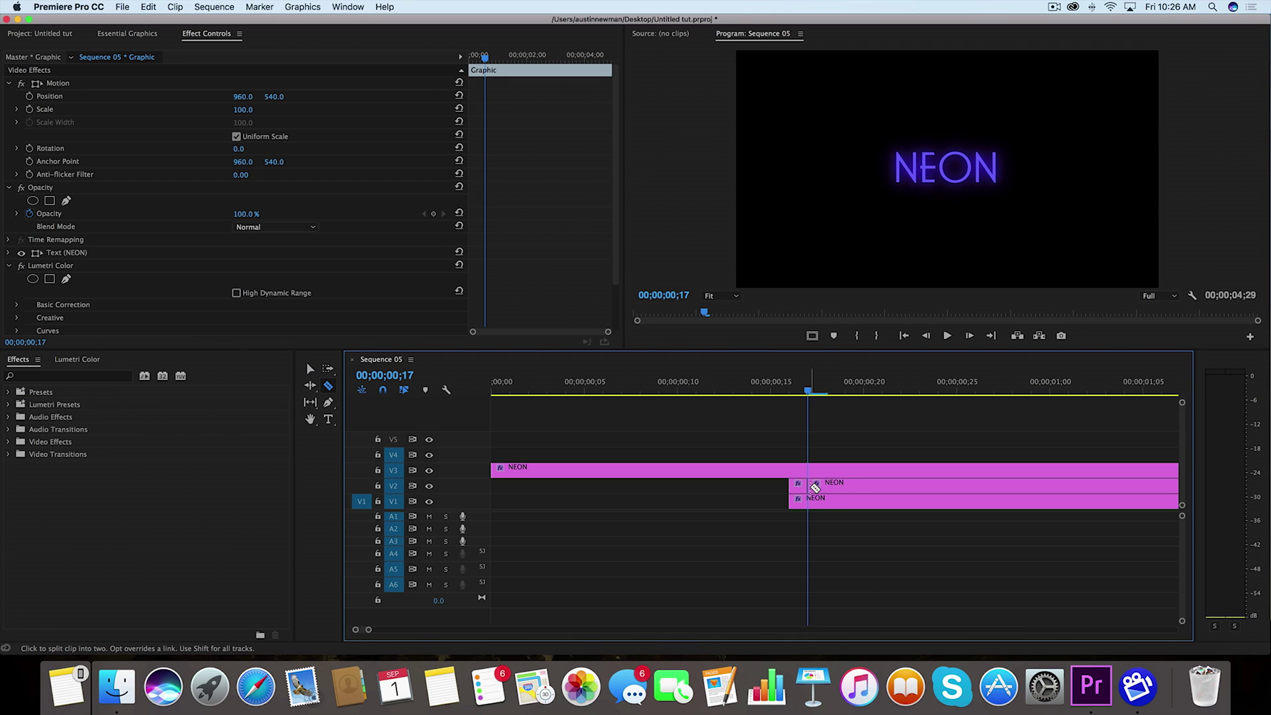
key(Right)
key(Right)
click(847, 490)
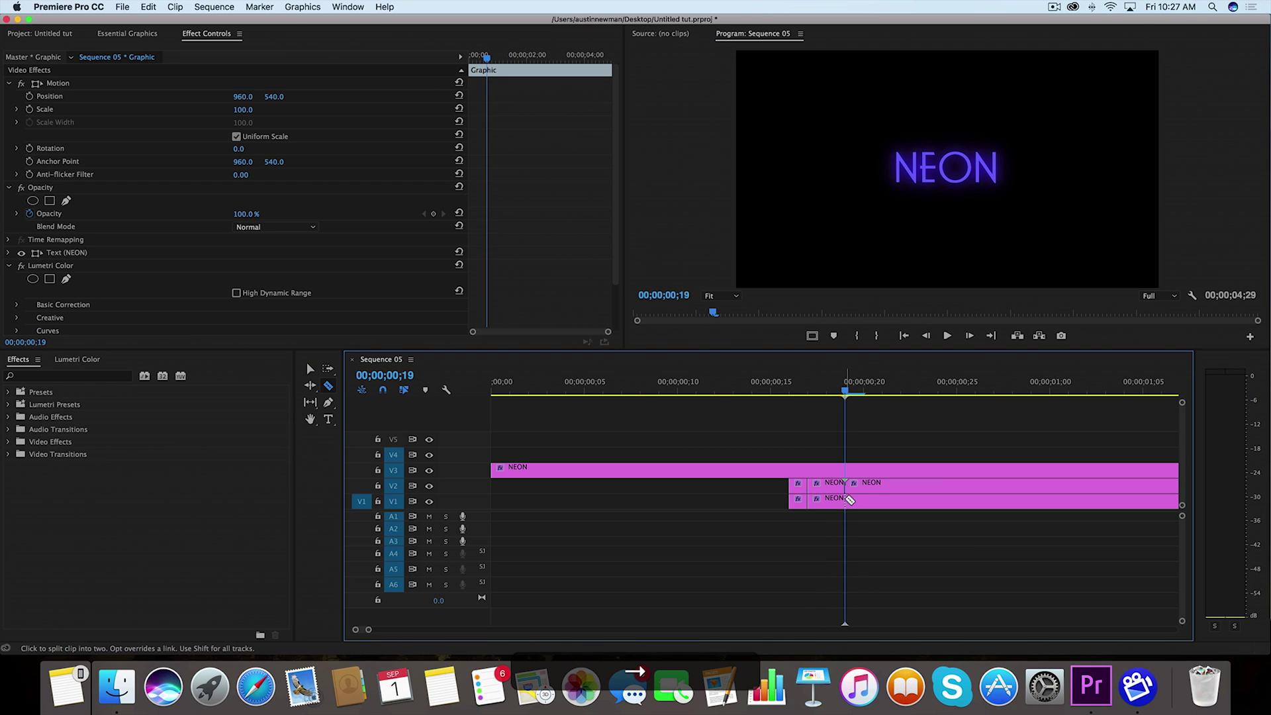
key(Right)
key(Right)
key(Right)
click(904, 503)
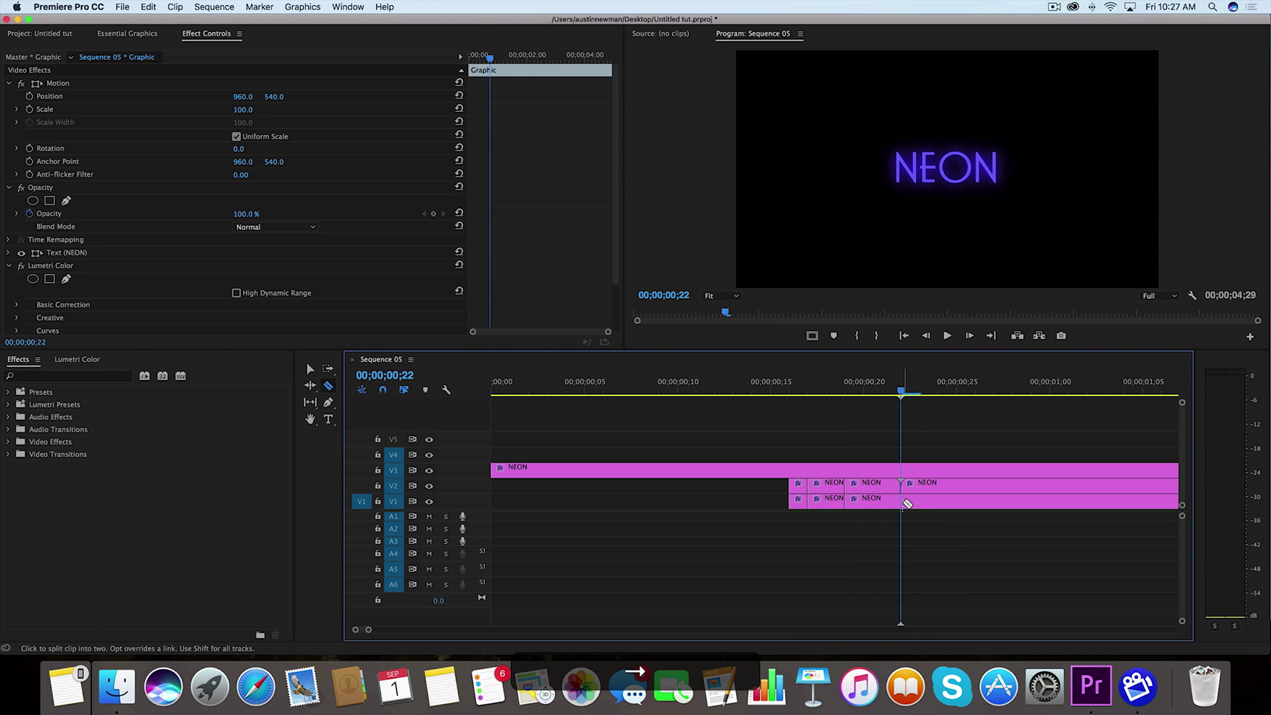
key(Right)
click(920, 502)
key(Right)
key(Right)
click(957, 502)
Delete alternate short NEON pieces to leave flicker gaps, preview, and zoom the timeline out.
key(v)
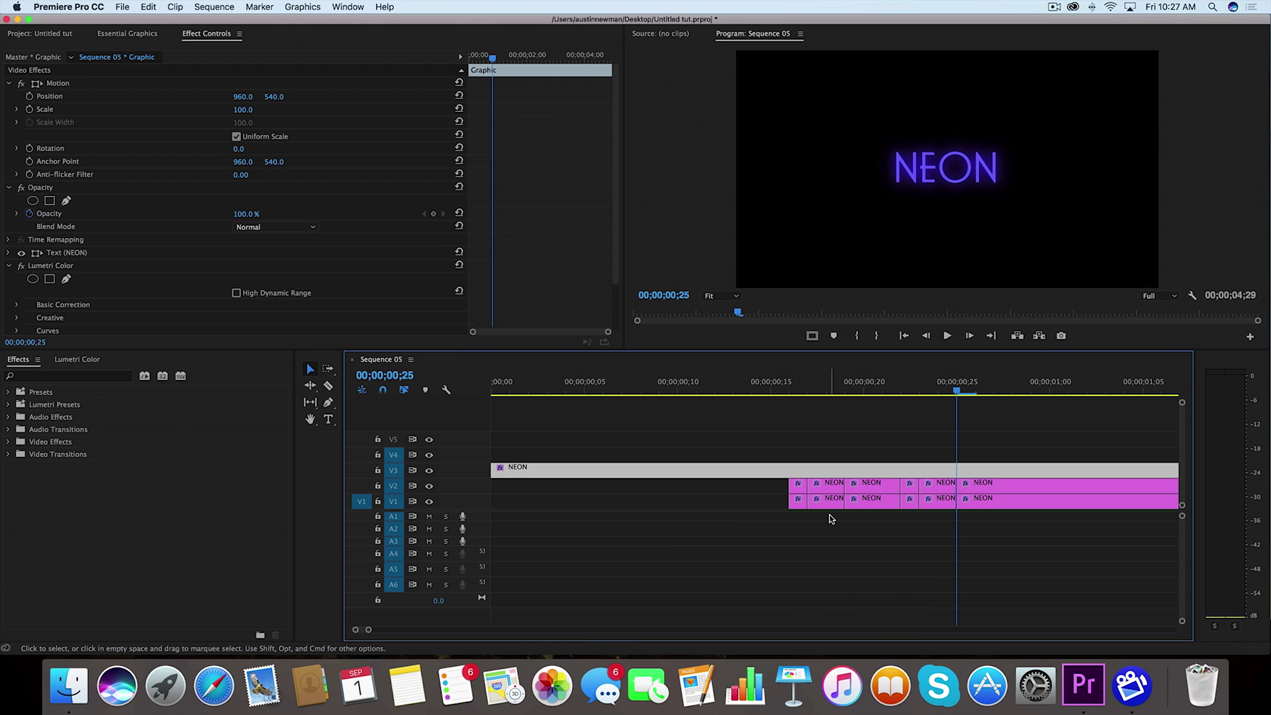
drag(831, 518, 824, 490)
key(BackSpace)
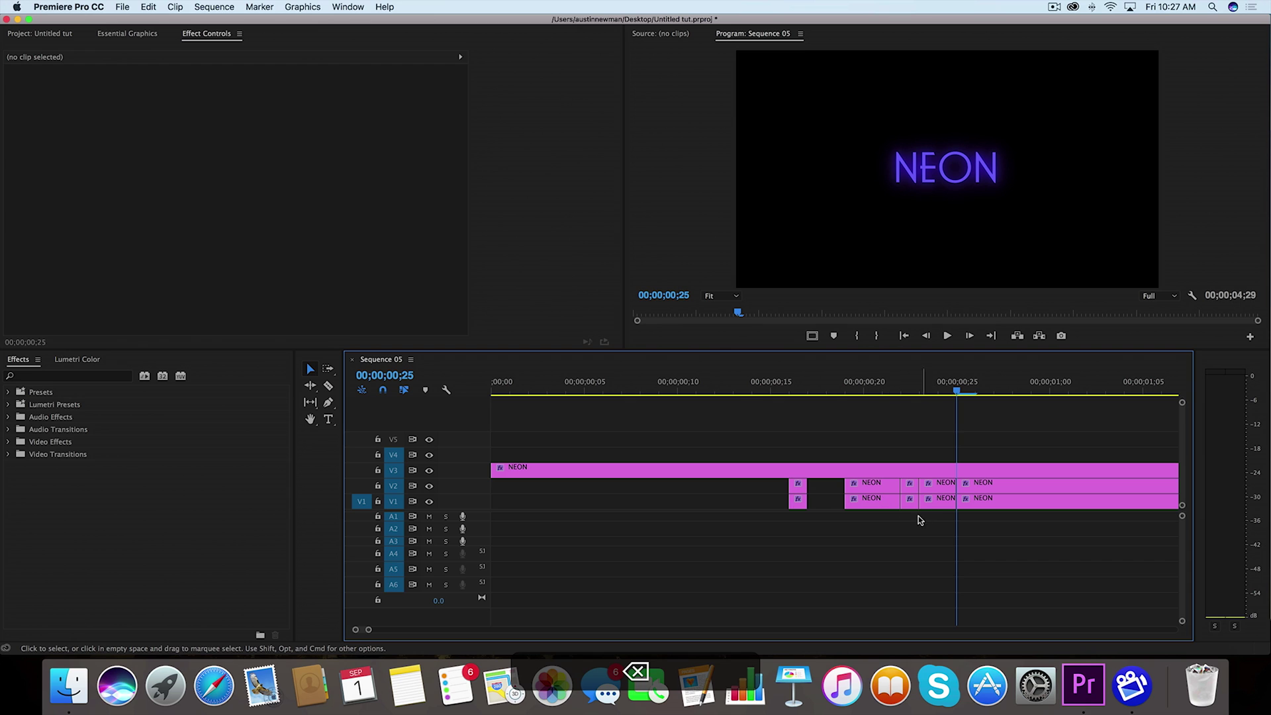
click(909, 496)
key(BackSpace)
drag(961, 486, 993, 485)
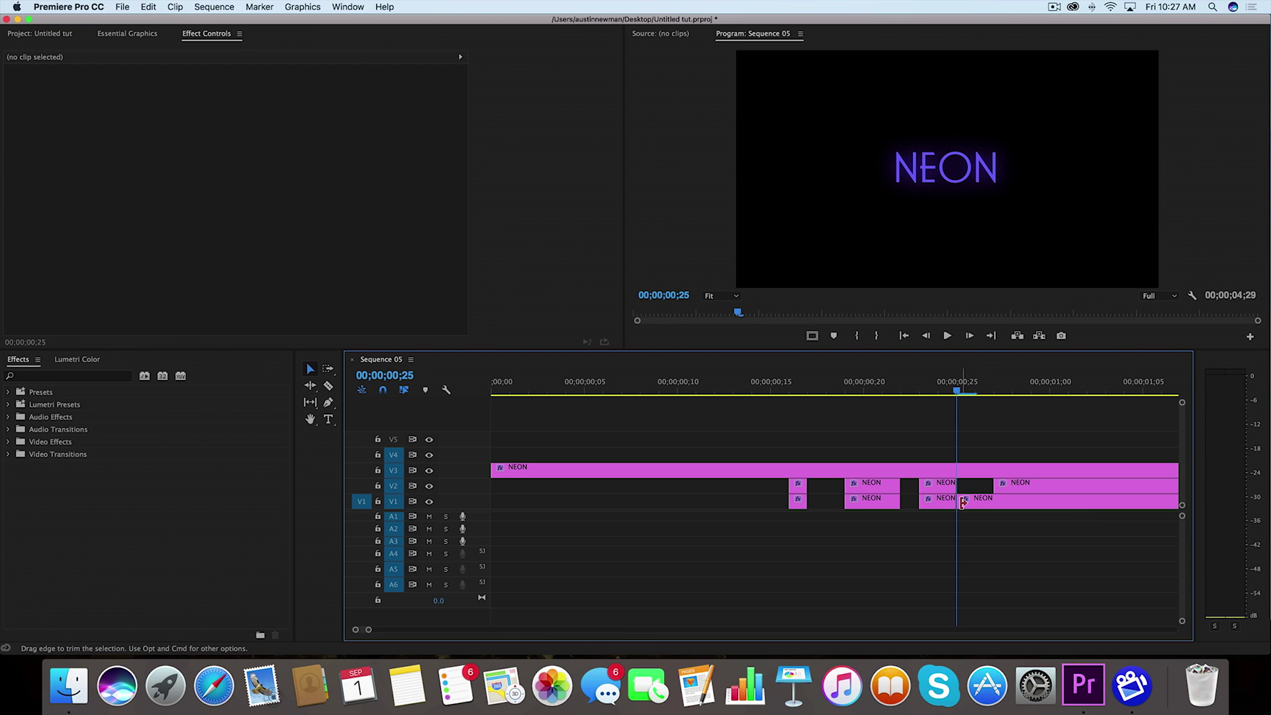
click(775, 387)
key(space)
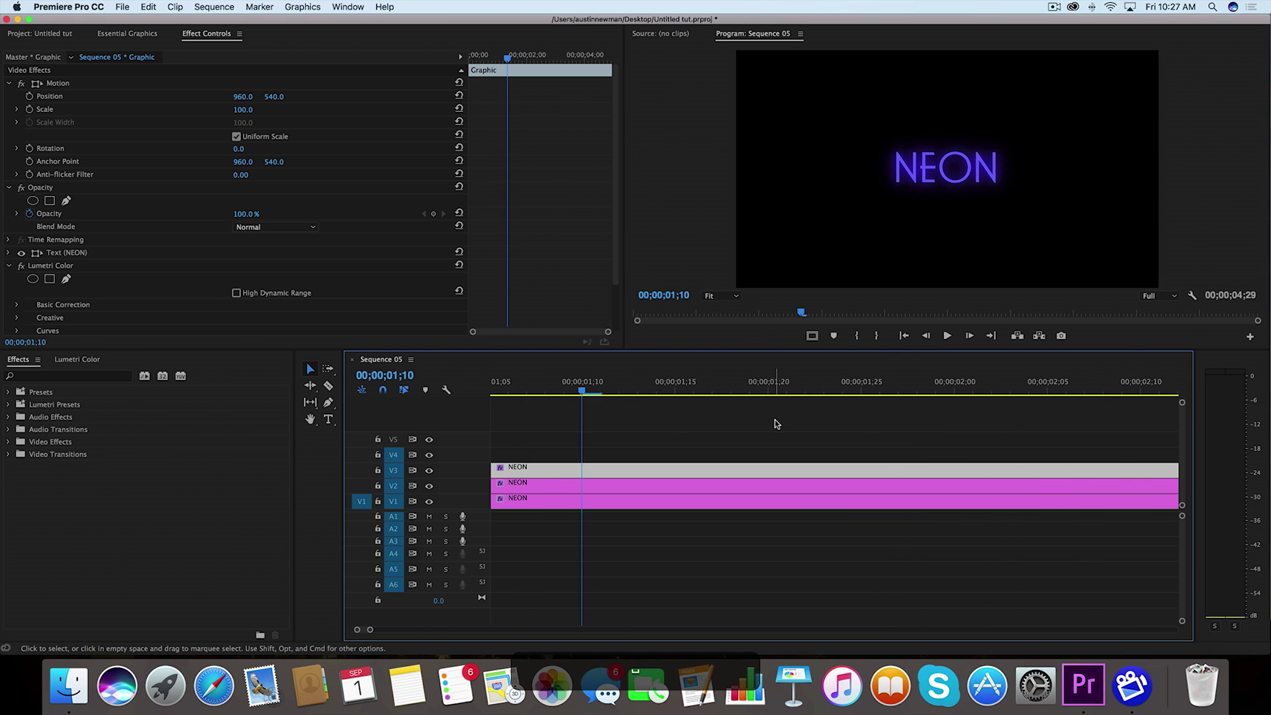
key(minus)
key(minus)
key(minus)
Nest the three NEON clips into one sequence named 'neon'.
drag(865, 501, 615, 475)
right_click(621, 475)
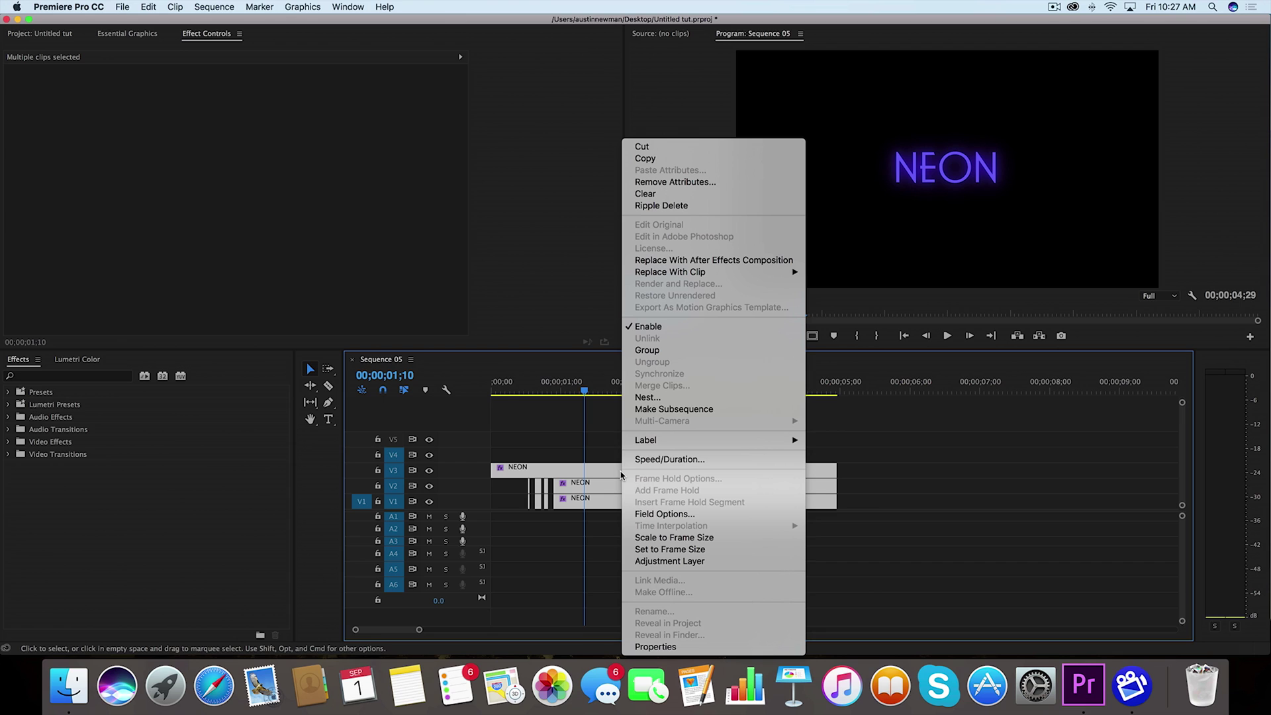
click(644, 397)
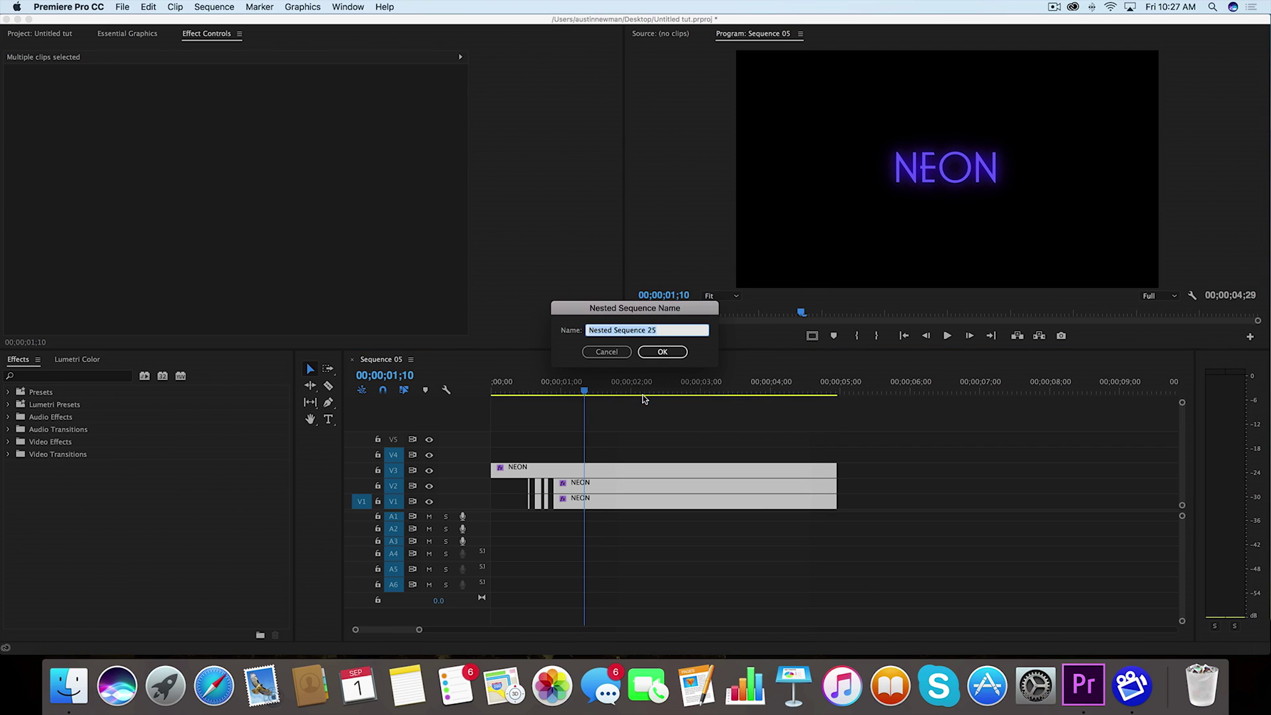
text(neon)
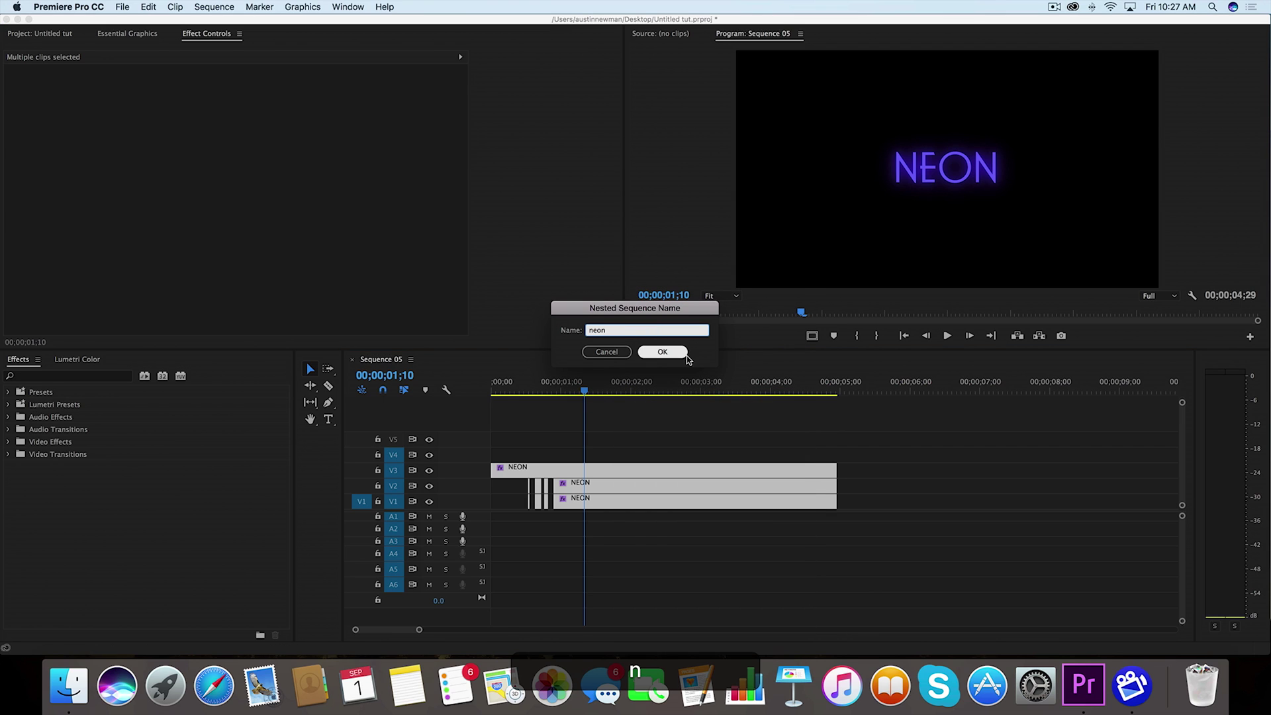
click(662, 352)
Move the neon nested clip up to track V2.
click(45, 35)
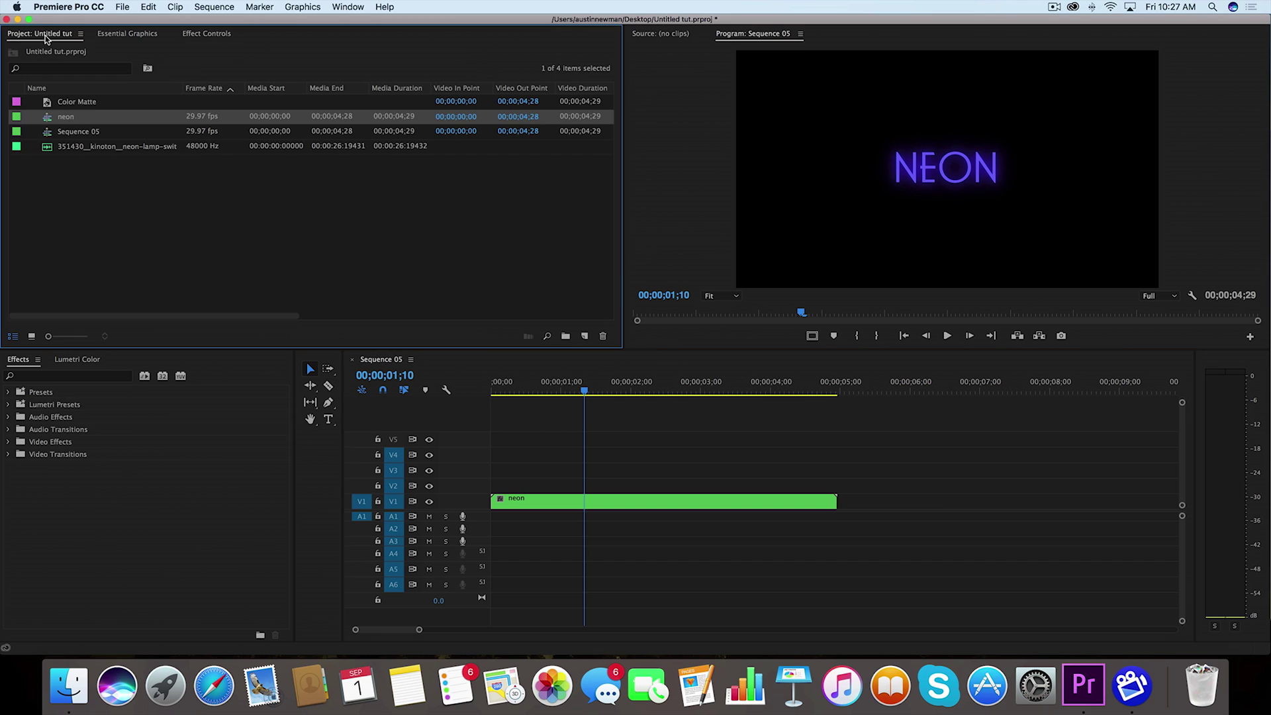
click(101, 268)
drag(635, 507, 634, 491)
Create a 1920x1080 dark gray Color Matte in the Project panel, keeping its default name.
click(70, 137)
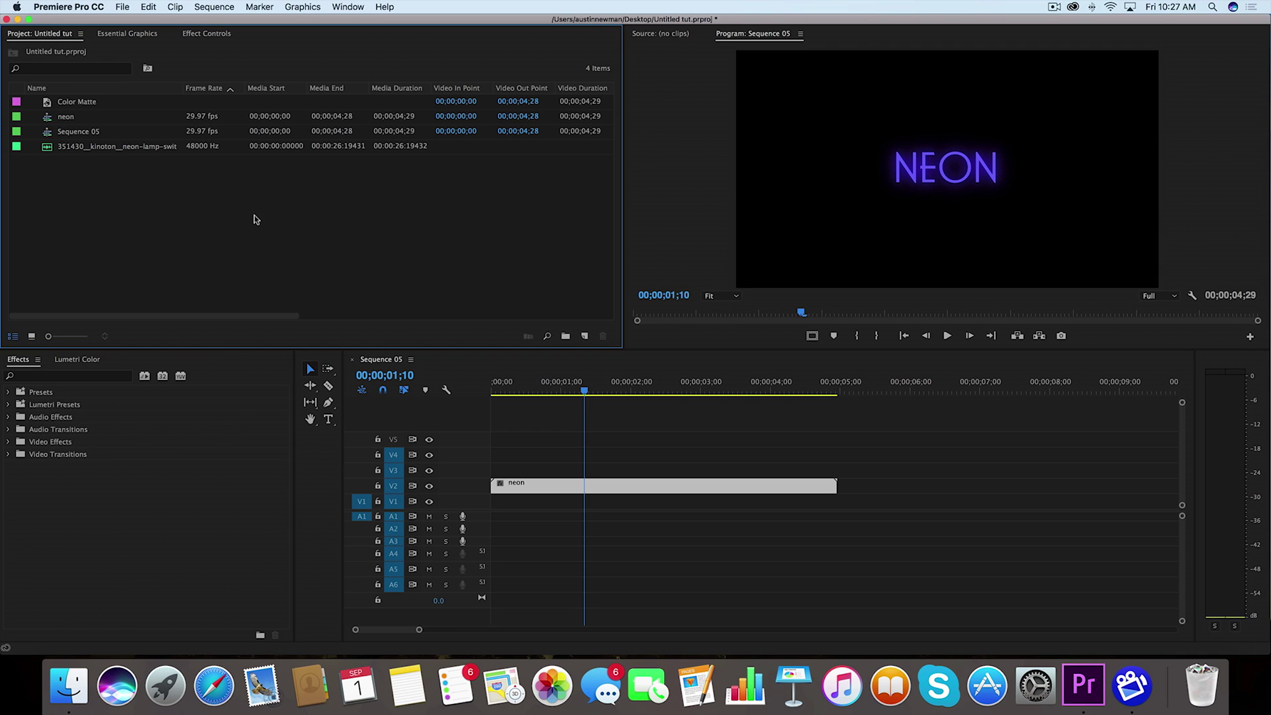
right_click(289, 218)
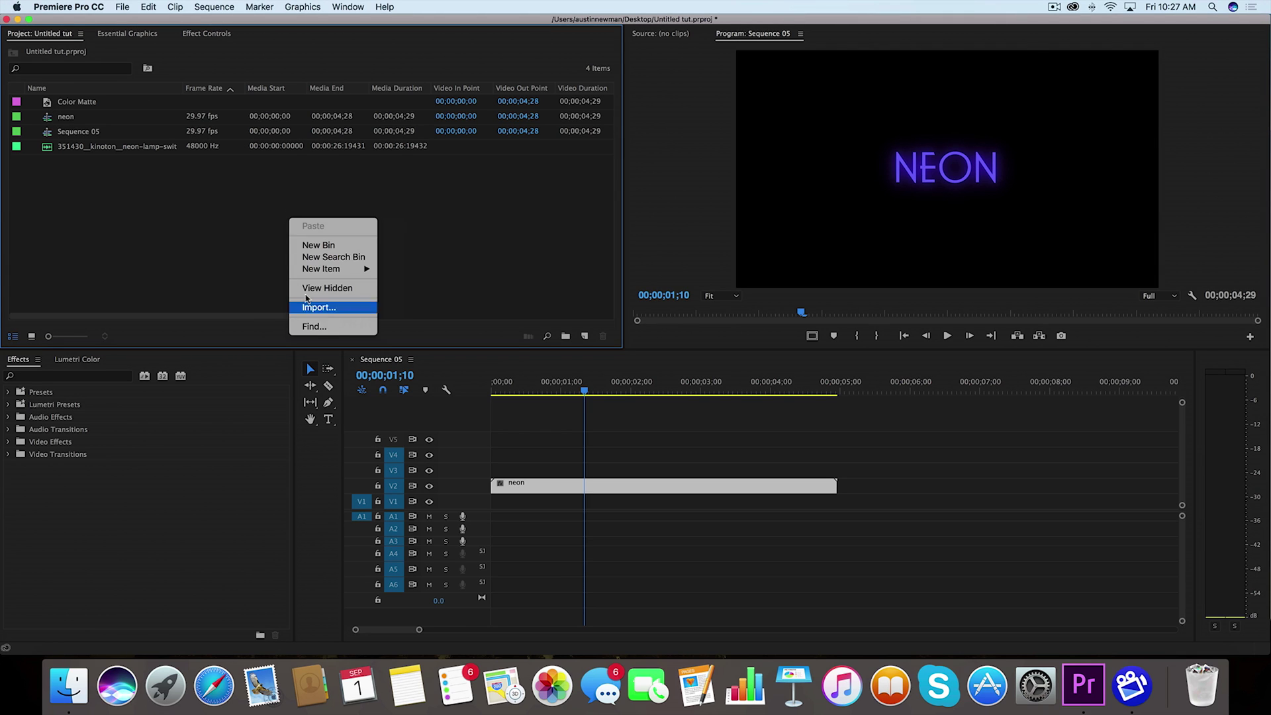
mouse_move(339, 269)
click(456, 340)
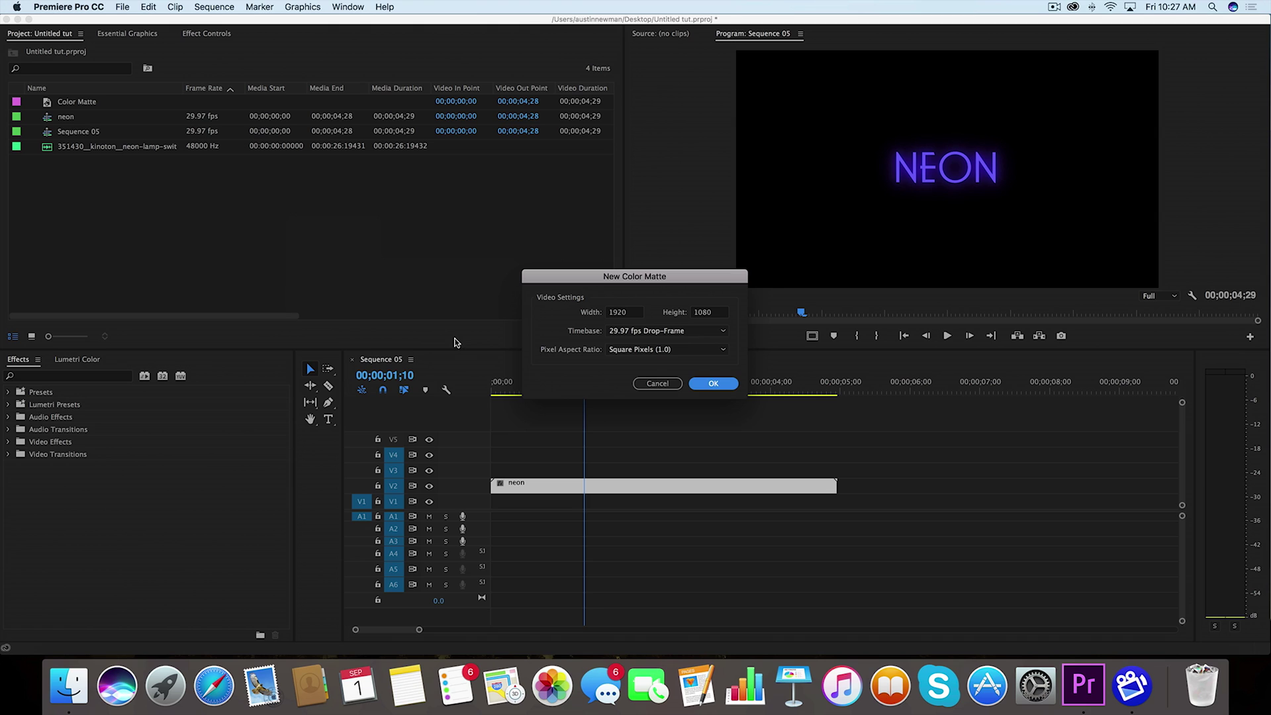
click(706, 384)
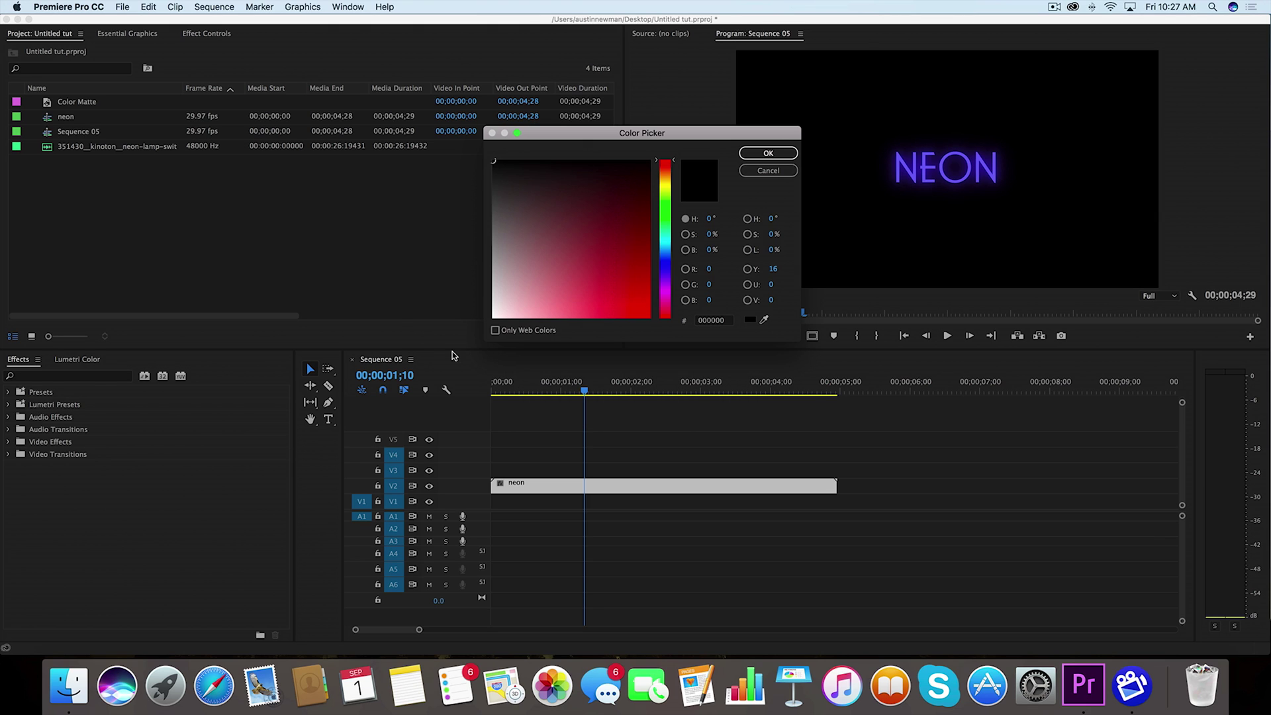
drag(498, 176, 487, 182)
click(776, 154)
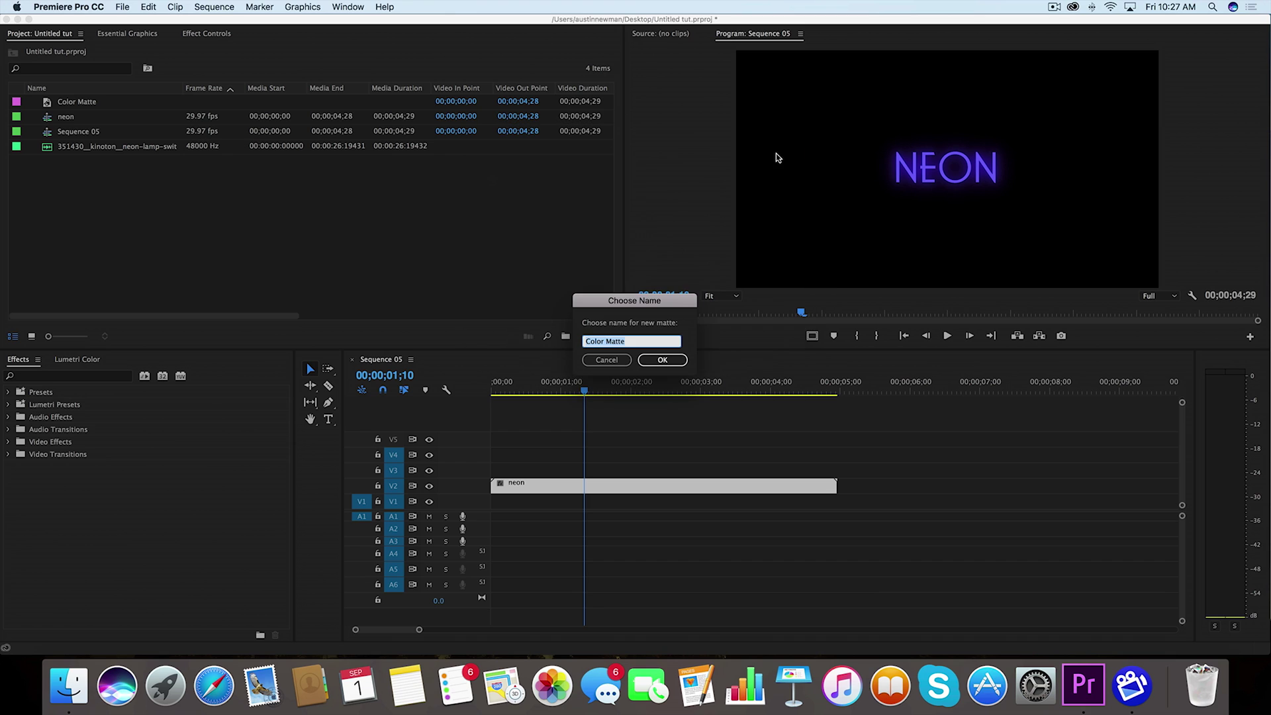
click(646, 361)
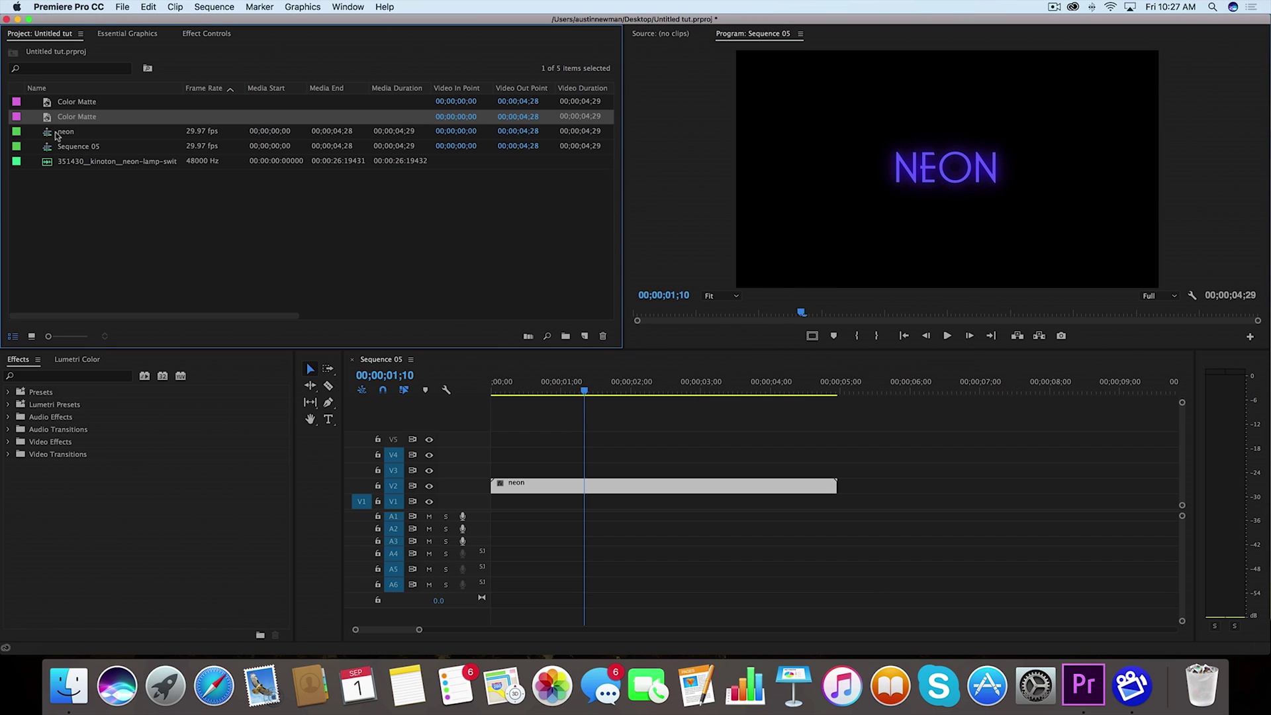
Place the gray Color Matte on V1 beneath the neon clip and play the sequence from the start.
drag(47, 121, 503, 501)
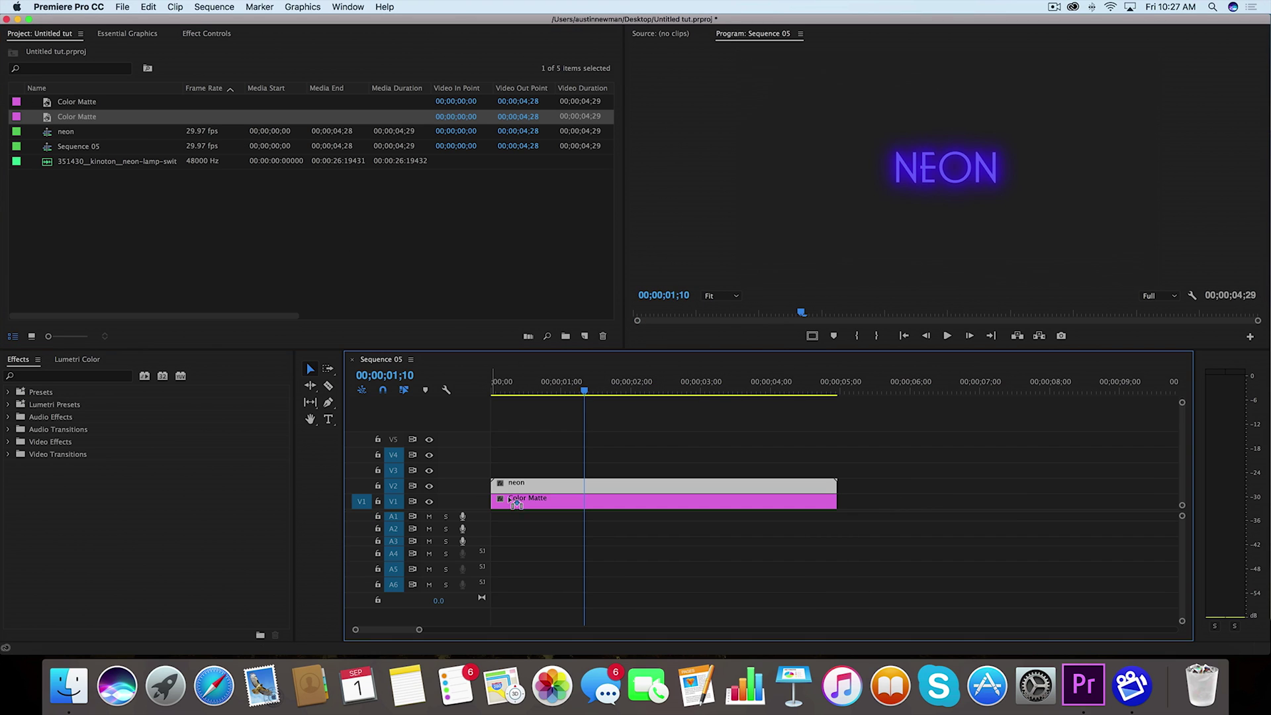
key(space)
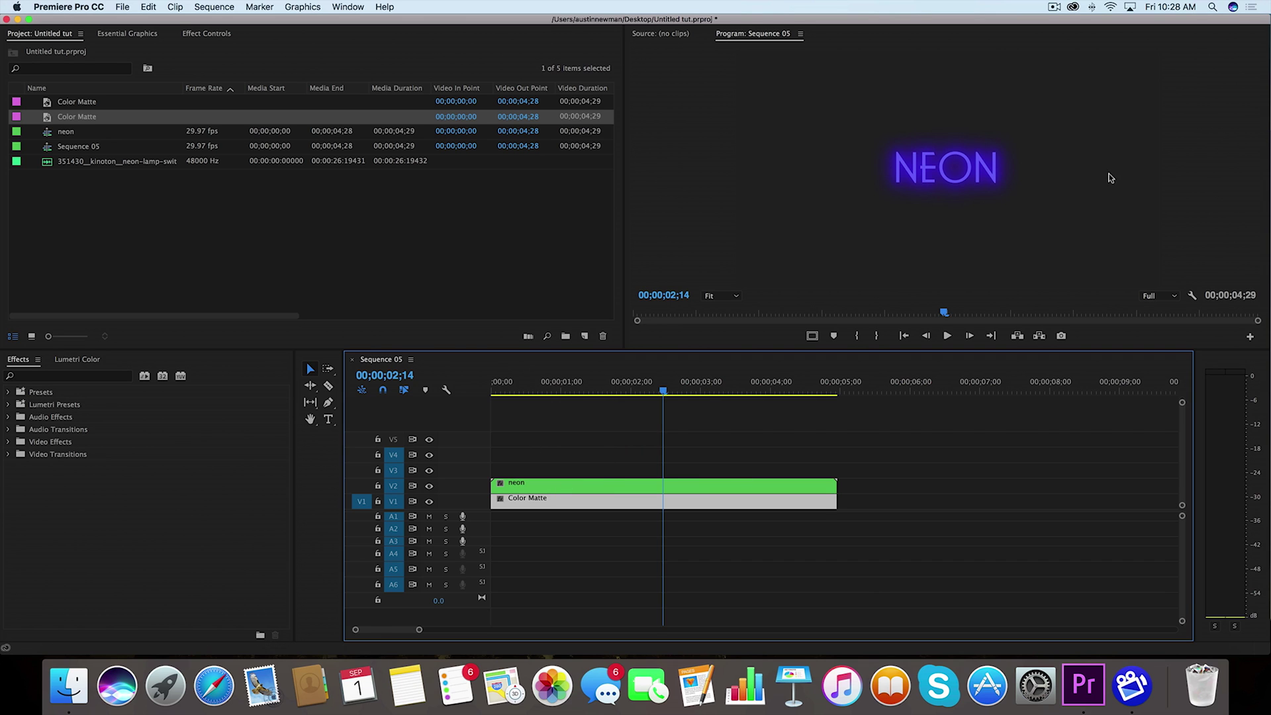
key(Home)
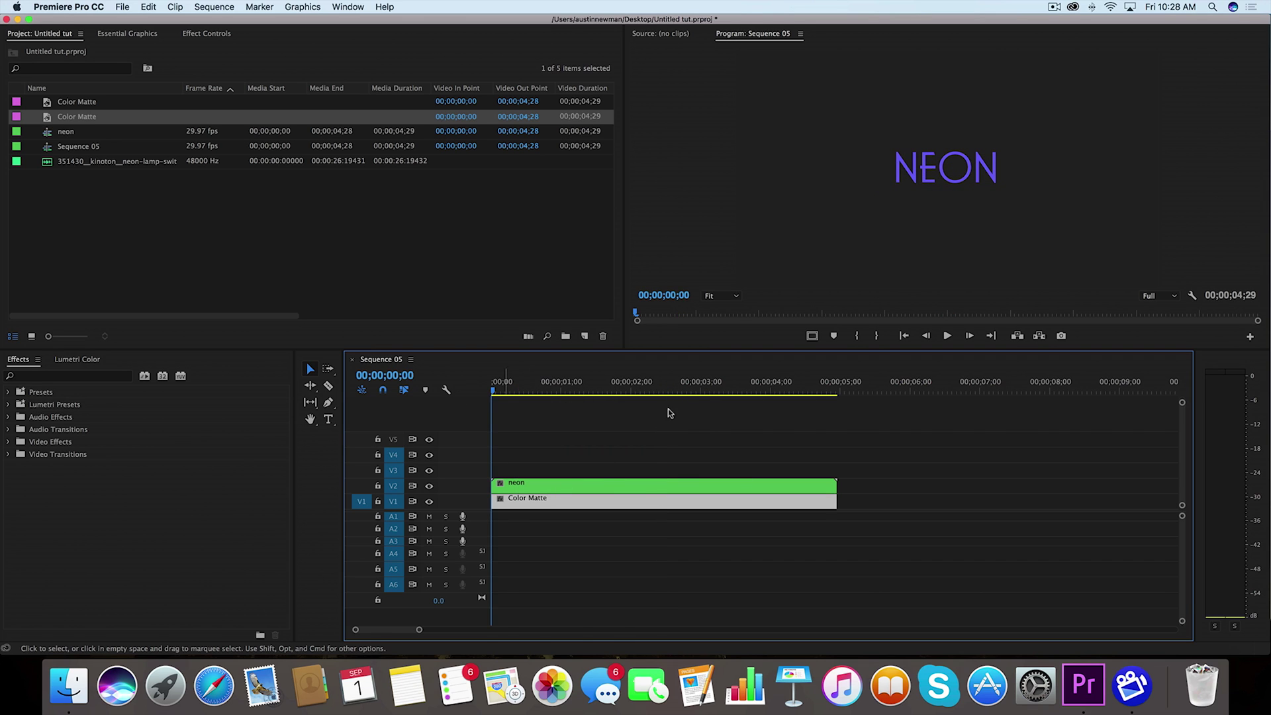
key(space)
key(space)
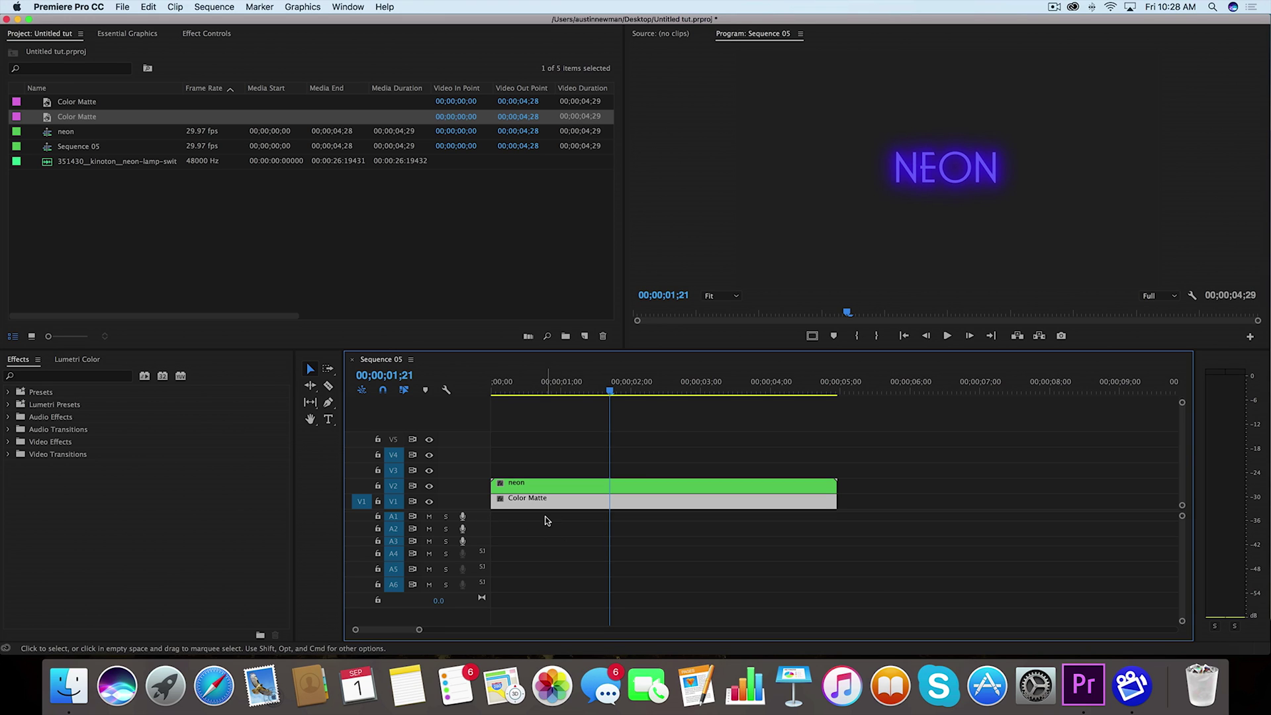
click(204, 261)
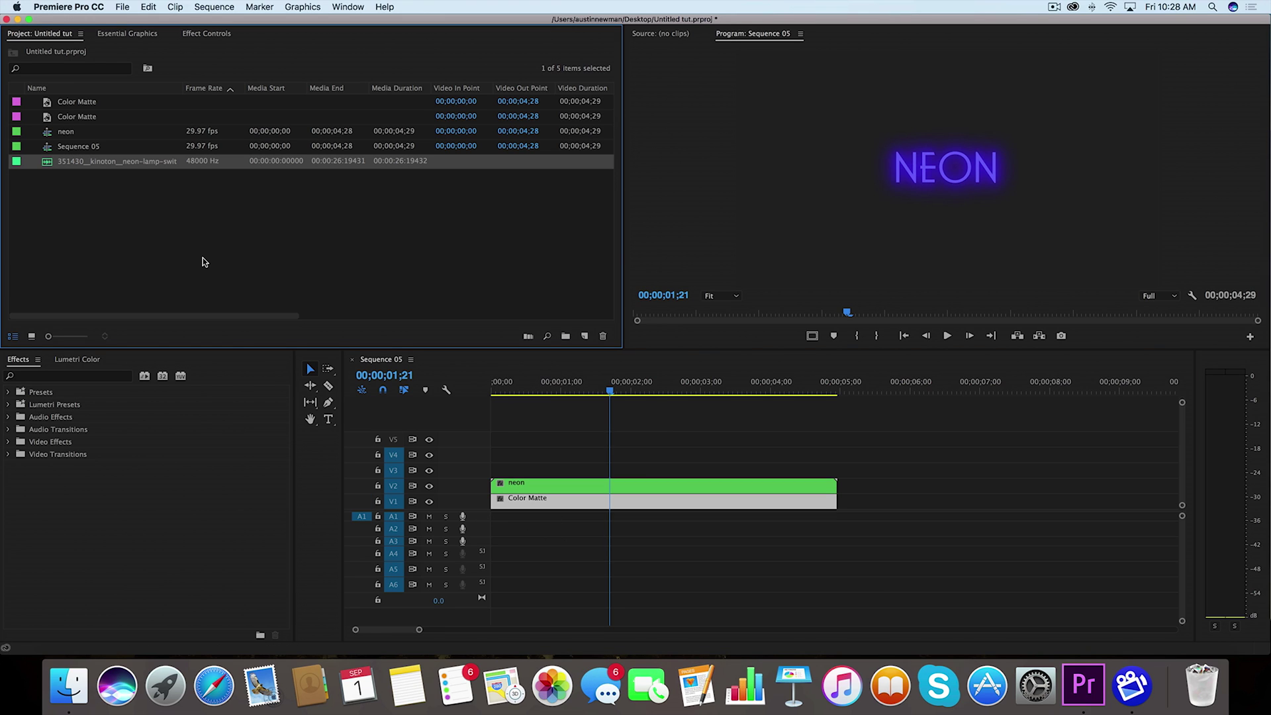